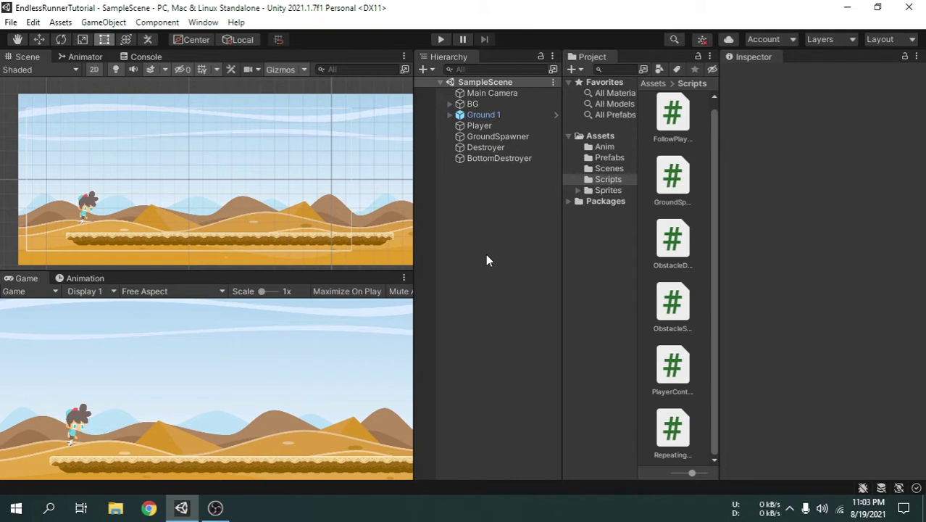
Create a UI Text object, which adds a Canvas and EventSystem, and name it ScoreText.
{"action": "right_click", "coordinate": [470, 226]}
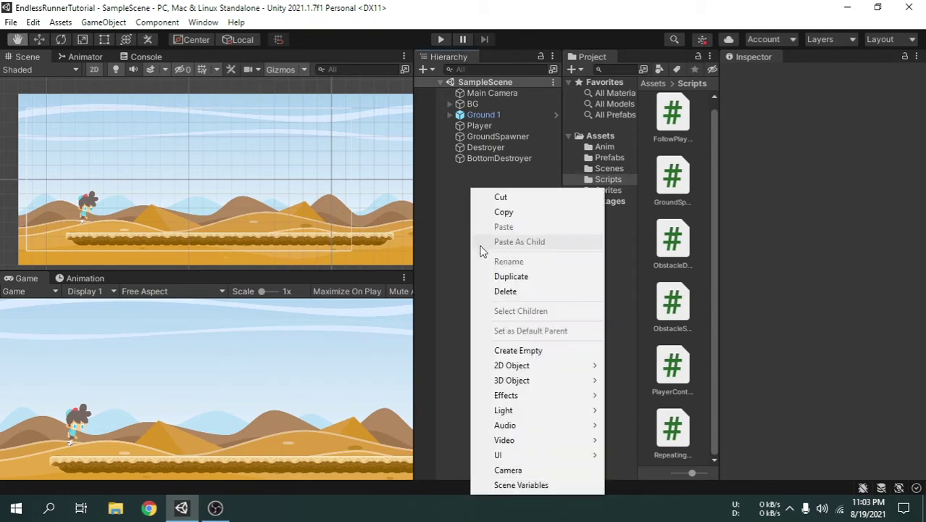
{"action": "mouse_move", "coordinate": [551, 455]}
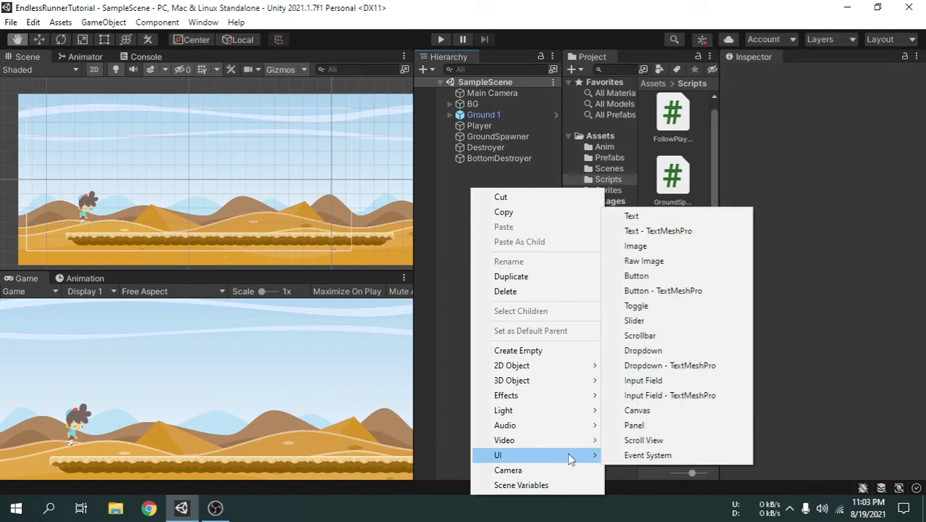
{"action": "left_click", "coordinate": [661, 215]}
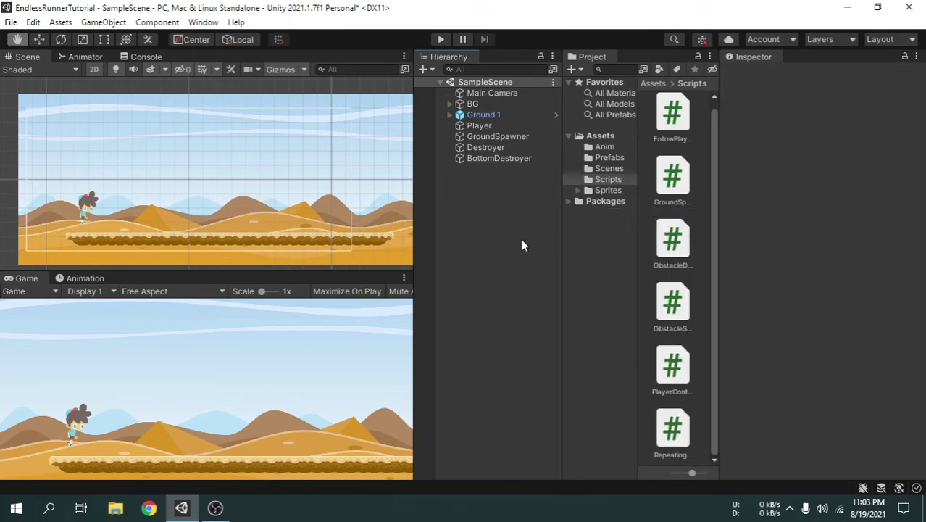
{"action": "type", "text": "Score"}
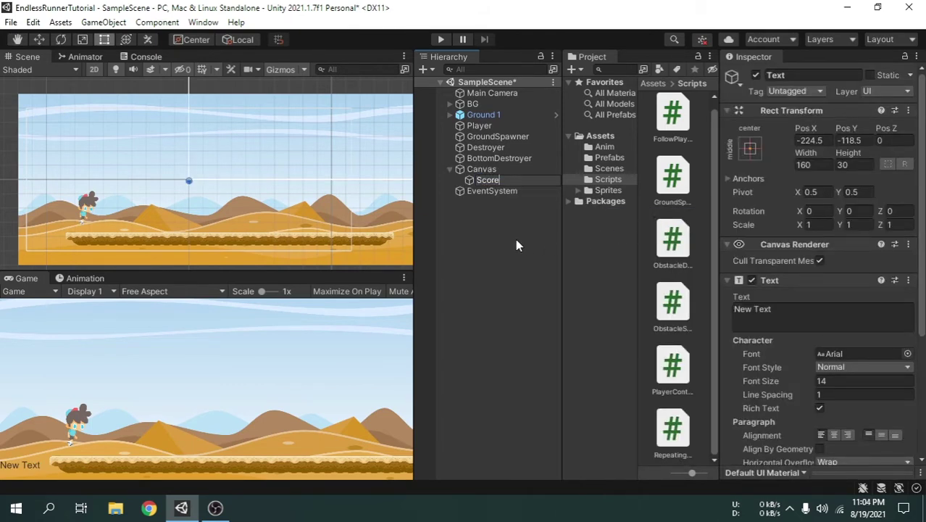
{"action": "type", "text": "Text"}
{"action": "key", "text": "Return"}
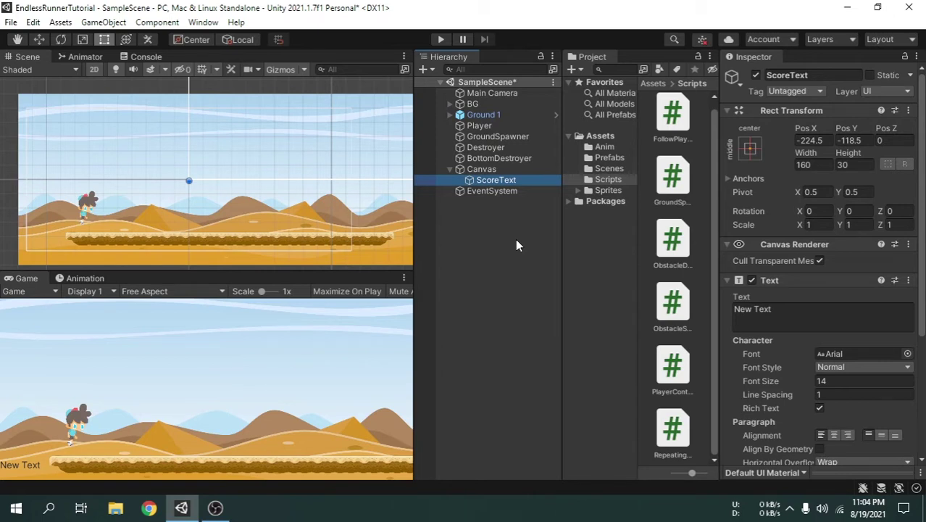
Frame the Canvas in the Scene view and zoom in on it.
{"action": "left_click", "coordinate": [484, 169]}
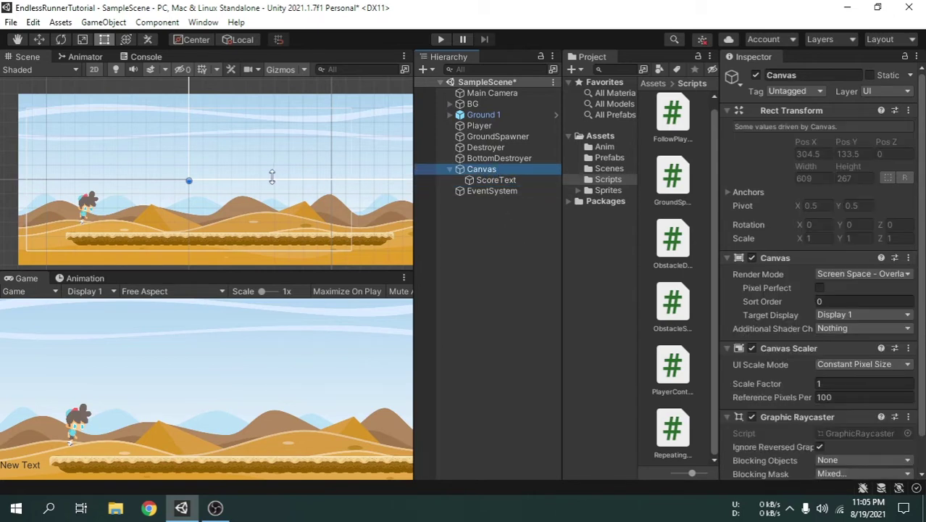
{"action": "key", "text": "f"}
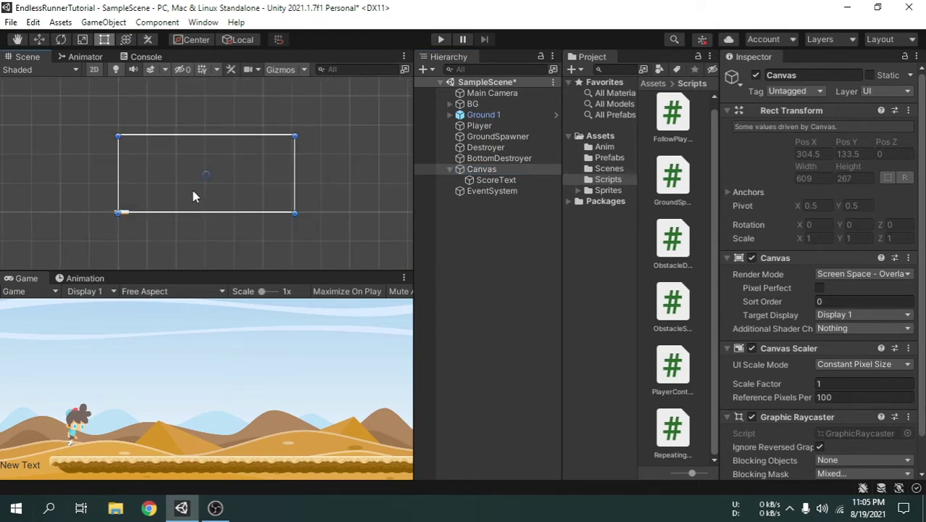
{"action": "scroll", "coordinate": [192, 196], "scroll_direction": "up", "scroll_amount": 5}
{"action": "middle_click_drag", "start_coordinate": [224, 186], "coordinate": [213, 199]}
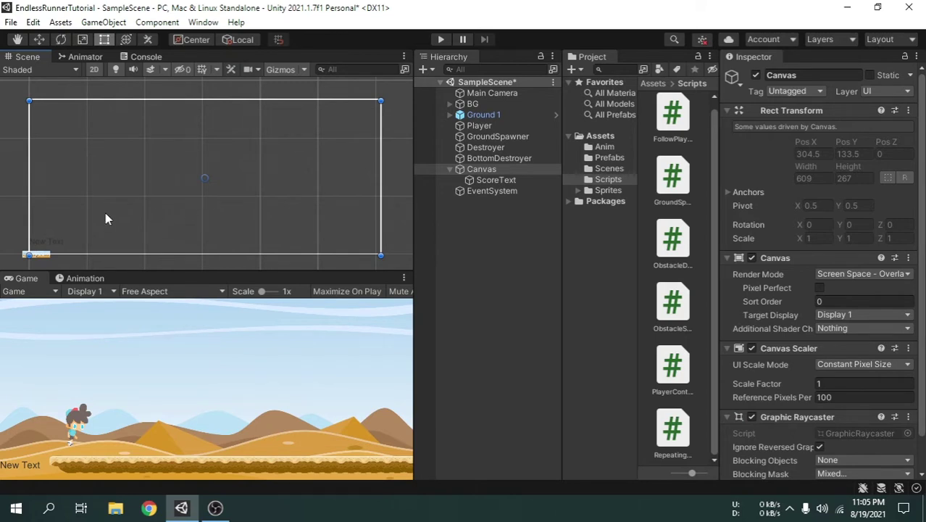
{"action": "scroll", "coordinate": [101, 218], "scroll_direction": "up", "scroll_amount": 5}
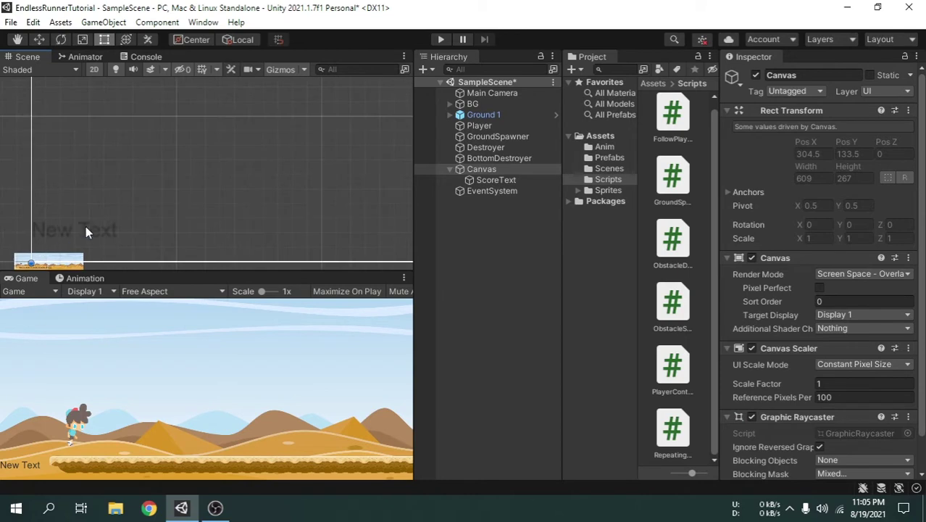
Select the New Text label, fit it and the Canvas in view, and enlarge the Hierarchy panel.
{"action": "left_click", "coordinate": [86, 229]}
{"action": "scroll", "coordinate": [210, 200], "scroll_direction": "down", "scroll_amount": 3}
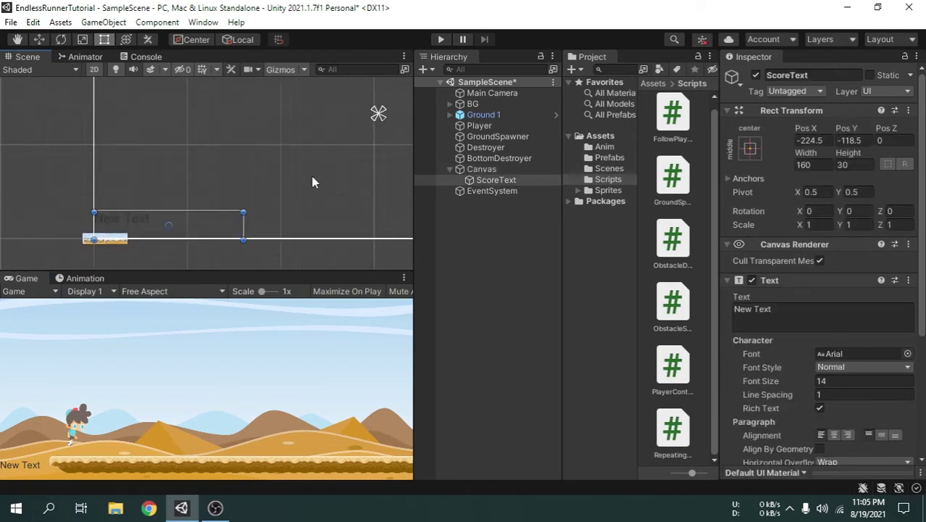
{"action": "scroll", "coordinate": [240, 203], "scroll_direction": "down", "scroll_amount": 3}
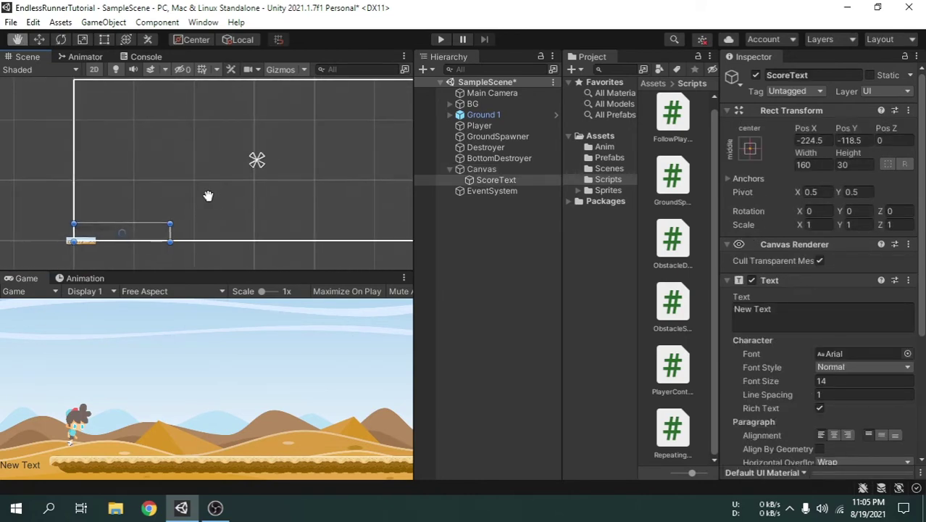
{"action": "middle_click_drag", "start_coordinate": [208, 196], "coordinate": [165, 212]}
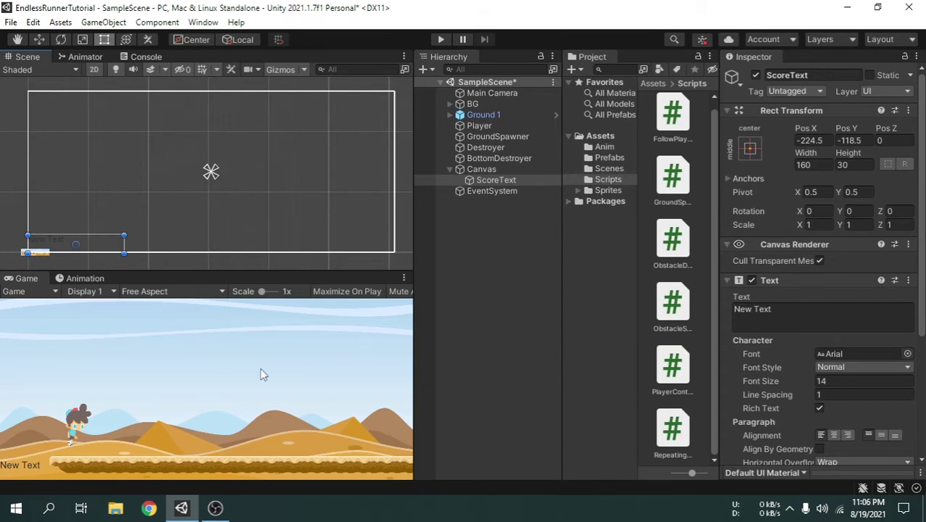
{"action": "left_click_drag", "start_coordinate": [416, 342], "coordinate": [395, 354]}
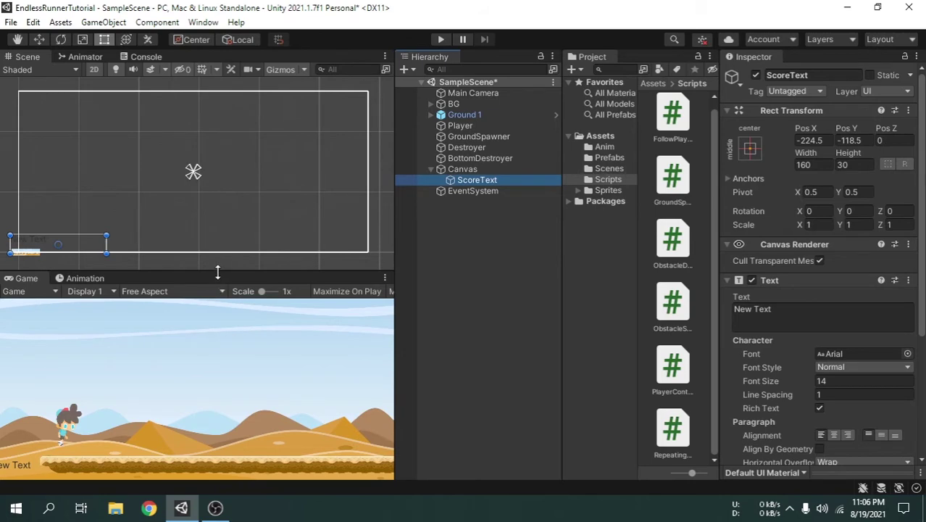
{"action": "left_click_drag", "start_coordinate": [218, 272], "coordinate": [265, 265]}
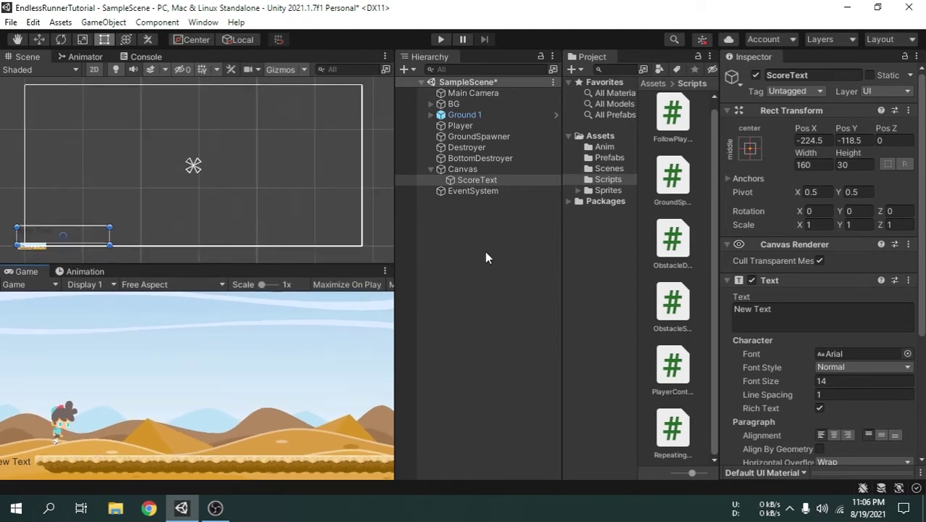
Set the Canvas Scaler to Scale With Screen Size, reference resolution 1600 × 720, Match 0.5.
{"action": "left_click", "coordinate": [468, 169]}
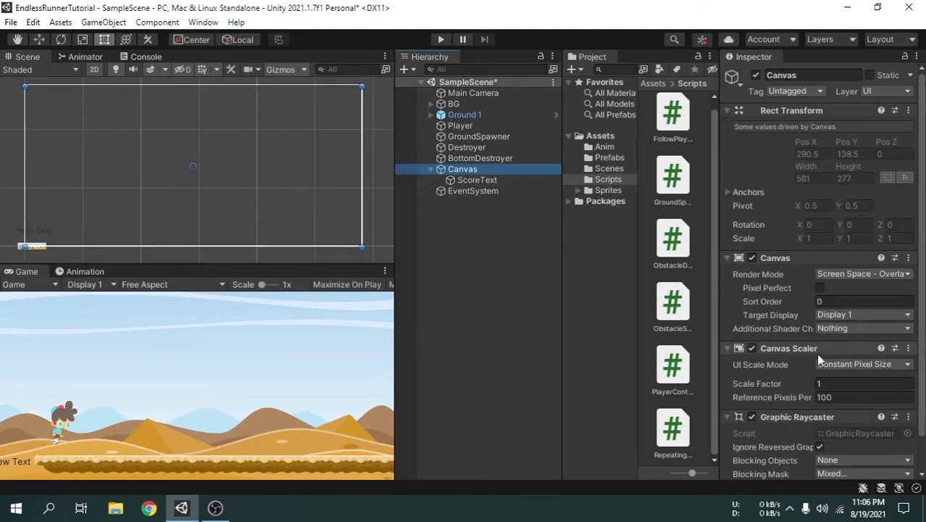
{"action": "scroll", "coordinate": [853, 340], "scroll_direction": "down", "scroll_amount": 2}
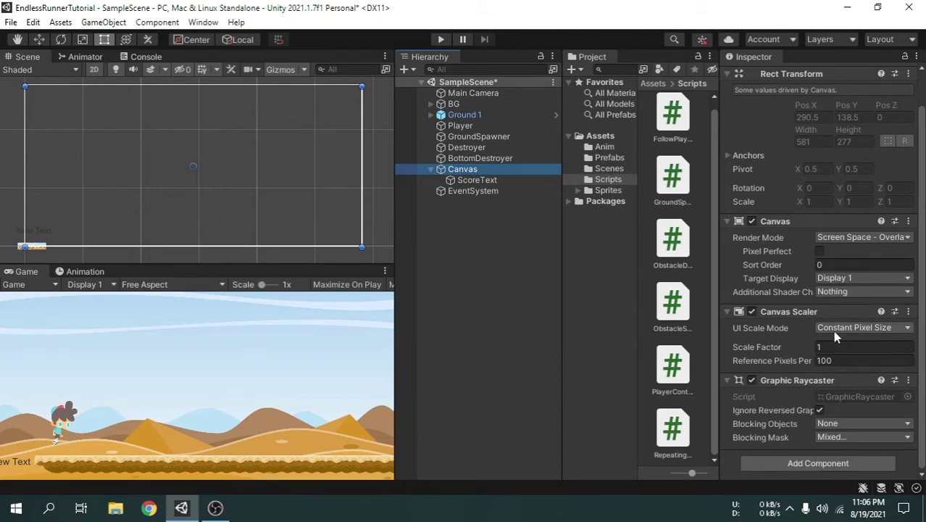
{"action": "left_click", "coordinate": [854, 329]}
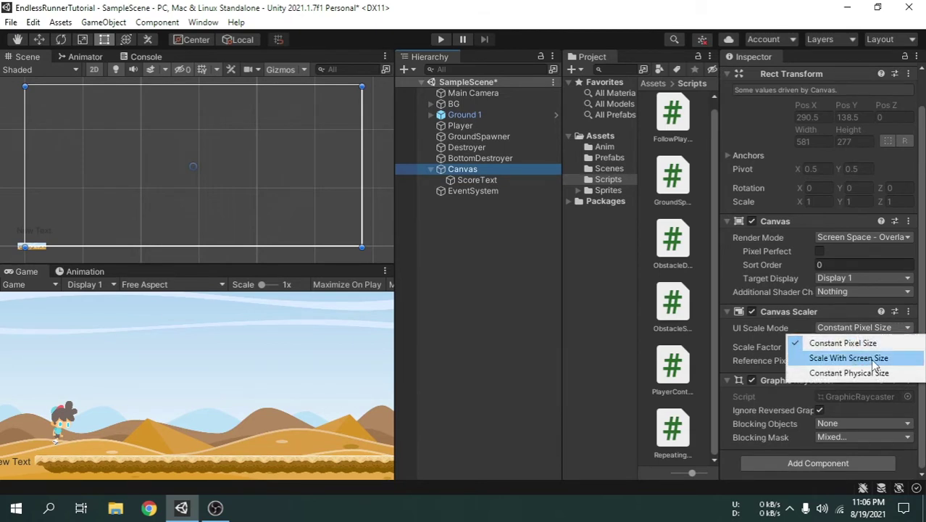
{"action": "left_click", "coordinate": [872, 359]}
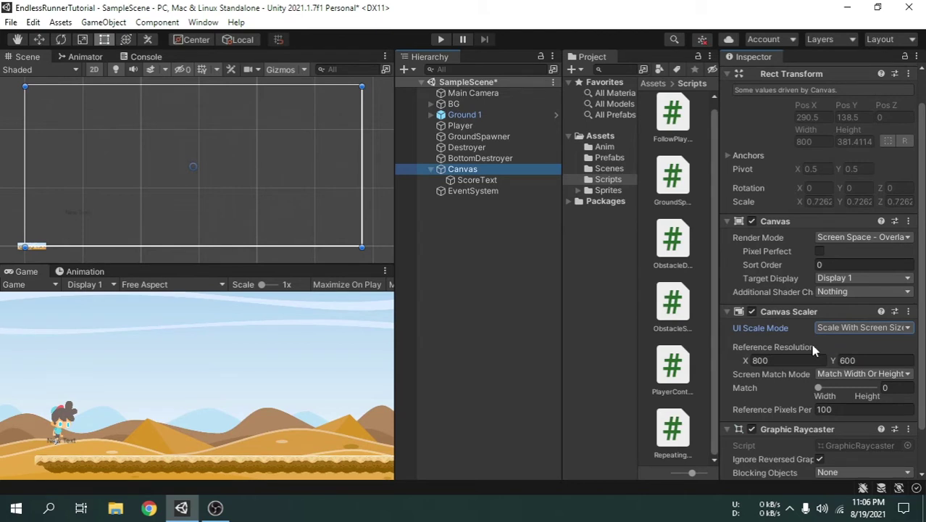
{"action": "left_click", "coordinate": [797, 357]}
{"action": "type", "text": "1600"}
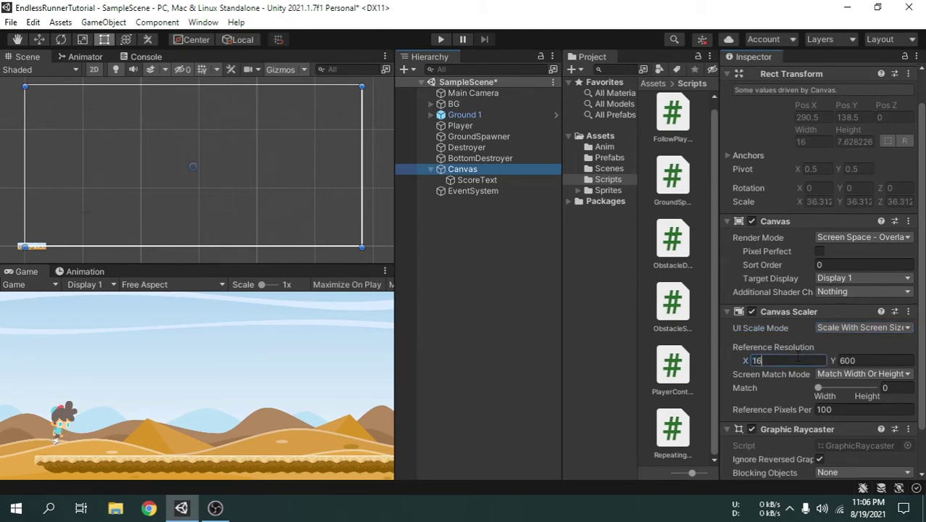
{"action": "left_click", "coordinate": [851, 360]}
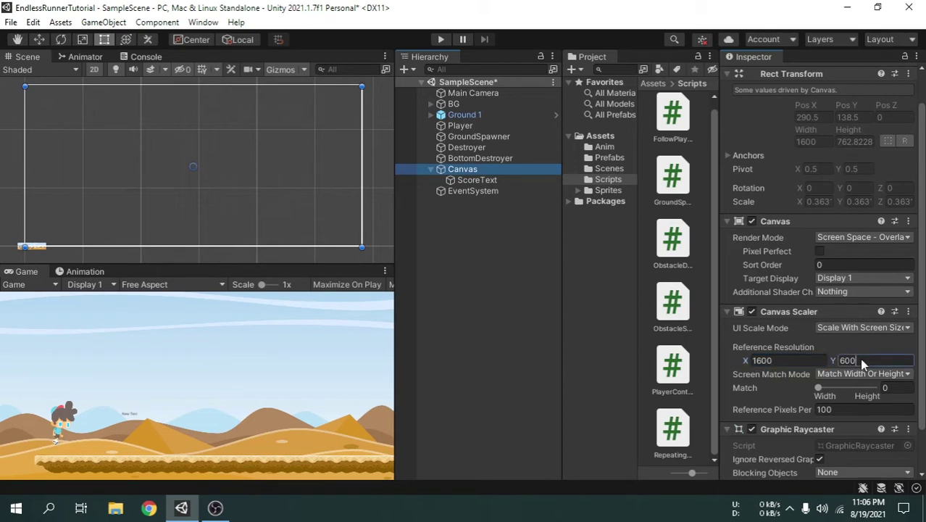
{"action": "key", "text": "BackSpace"}
{"action": "scroll", "coordinate": [871, 349], "scroll_direction": "down", "scroll_amount": 2}
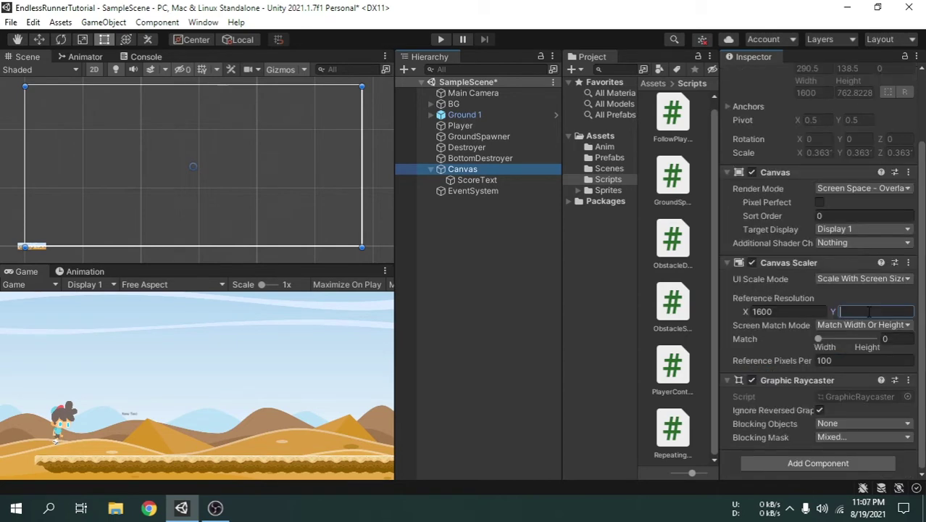
{"action": "type", "text": "720"}
{"action": "left_click_drag", "start_coordinate": [820, 341], "coordinate": [851, 347]}
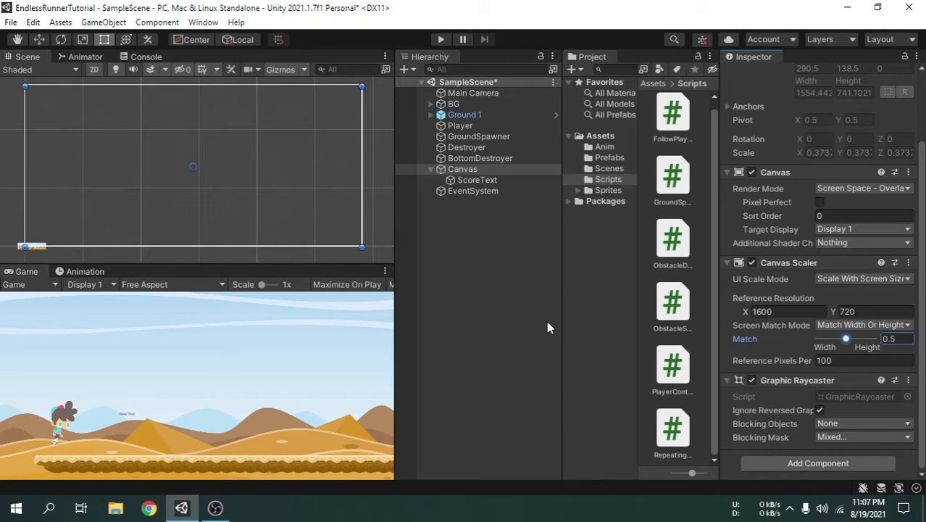
Move the ScoreText label to the canvas's top-left corner and enlarge its box to about 404 × 110.
{"action": "left_click", "coordinate": [484, 180]}
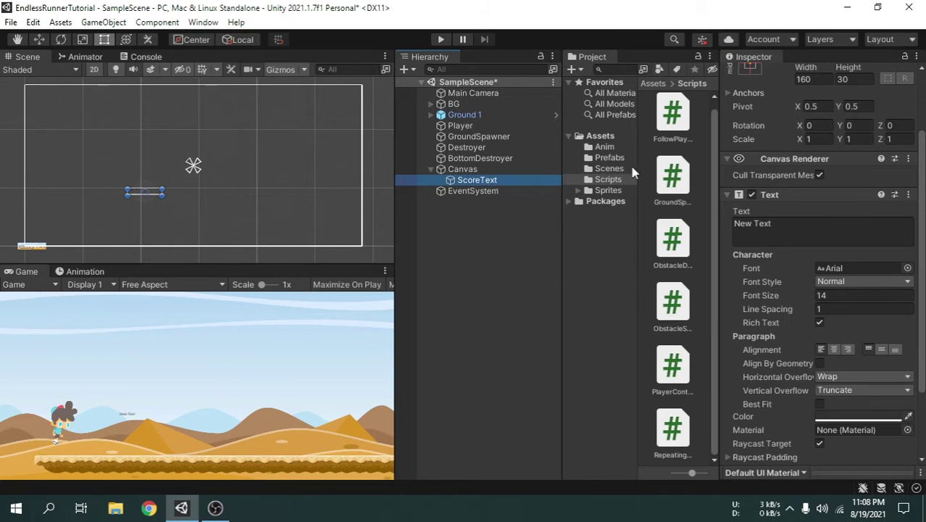
{"action": "scroll", "coordinate": [166, 198], "scroll_direction": "up", "scroll_amount": 1}
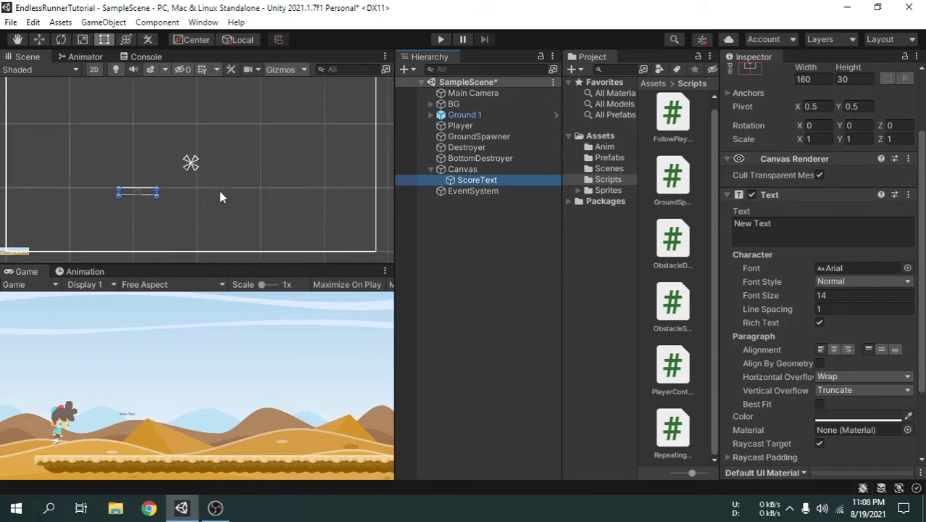
{"action": "middle_click_drag", "start_coordinate": [221, 192], "coordinate": [203, 199]}
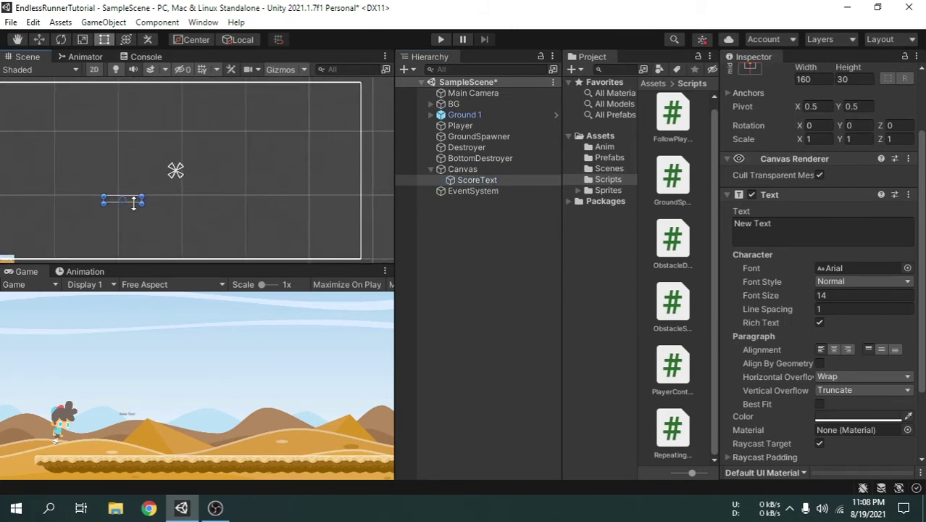
{"action": "left_click_drag", "start_coordinate": [128, 200], "coordinate": [34, 105]}
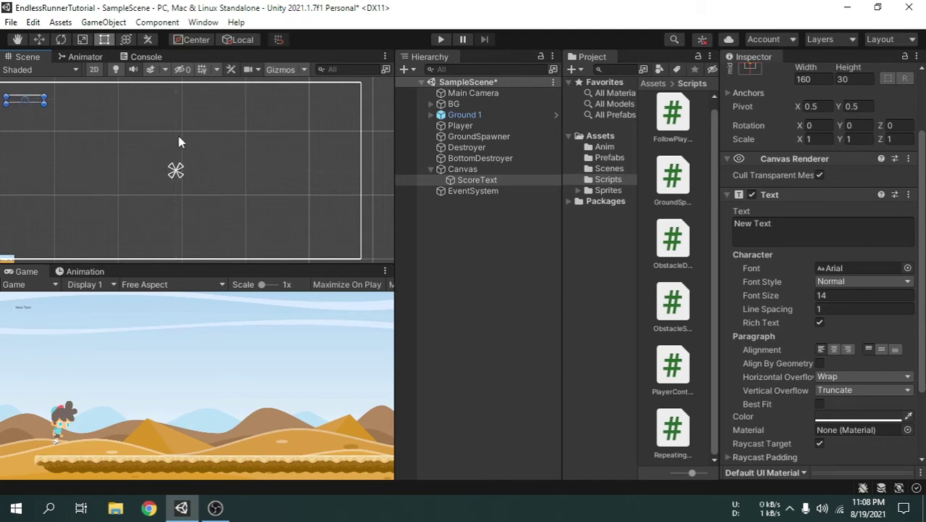
{"action": "middle_click_drag", "start_coordinate": [178, 143], "coordinate": [293, 139]}
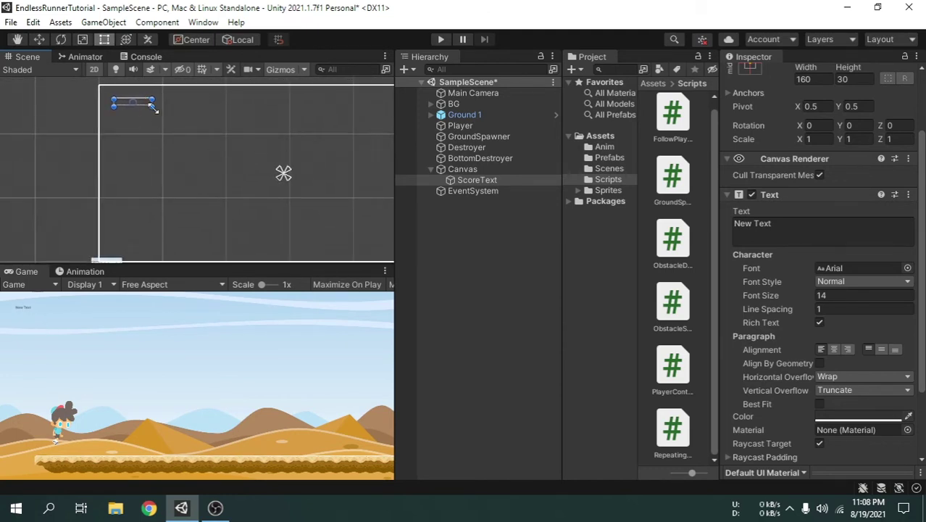
{"action": "left_click_drag", "start_coordinate": [153, 107], "coordinate": [193, 111]}
{"action": "middle_click_drag", "start_coordinate": [290, 182], "coordinate": [161, 179]}
Make the label read 'Score : 0' at font size 78 and widen it to 505.867.
{"action": "scroll", "coordinate": [159, 179], "scroll_direction": "up", "scroll_amount": 1}
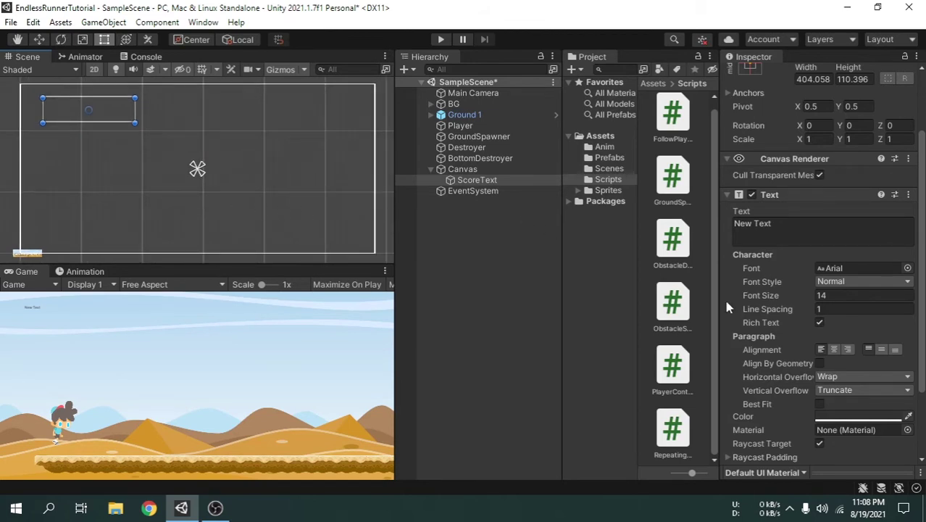
{"action": "left_click", "coordinate": [789, 225]}
{"action": "type", "text": "Sc"}
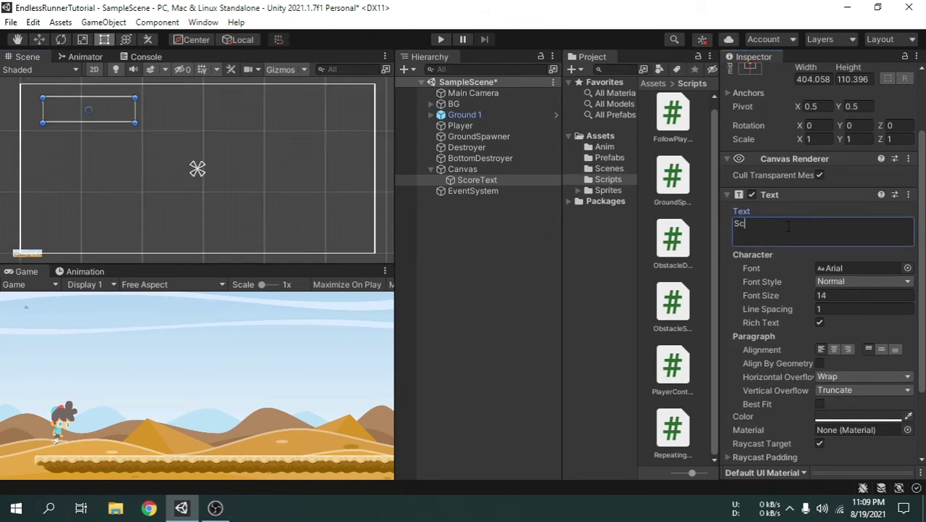
{"action": "type", "text": "ore : 0"}
{"action": "left_click_drag", "start_coordinate": [804, 301], "coordinate": [852, 308]}
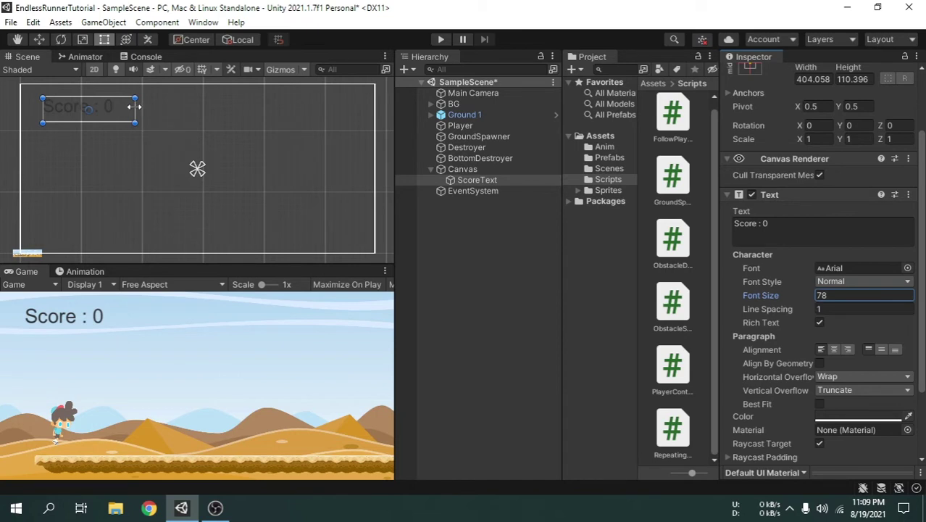
{"action": "left_click_drag", "start_coordinate": [135, 107], "coordinate": [158, 106]}
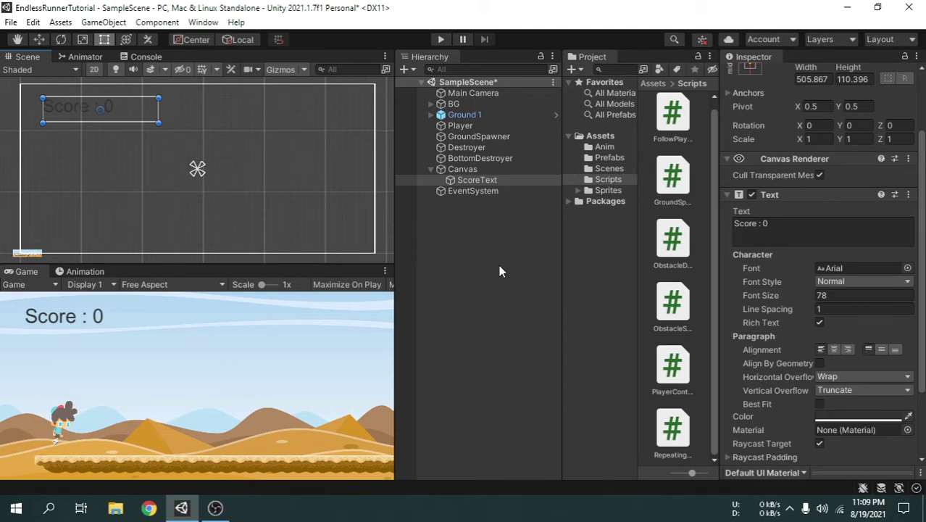
Create a folder named Fonts in Assets and open it.
{"action": "left_click", "coordinate": [600, 137]}
{"action": "right_click", "coordinate": [688, 426]}
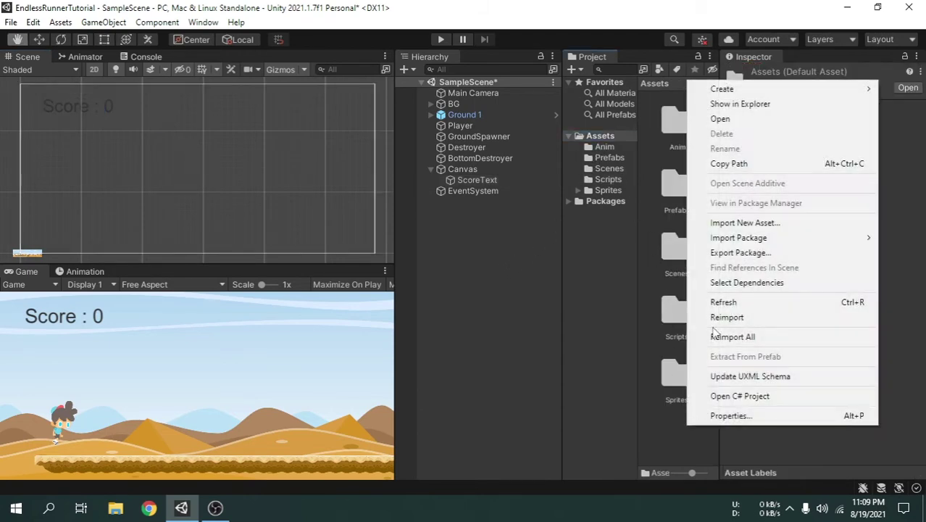
{"action": "mouse_move", "coordinate": [717, 88]}
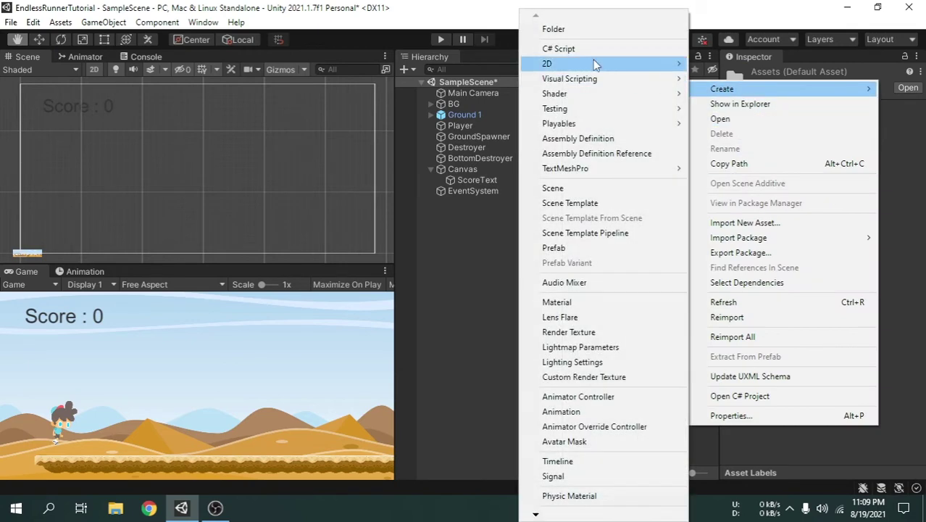
{"action": "left_click", "coordinate": [569, 29]}
{"action": "type", "text": "Fonts"}
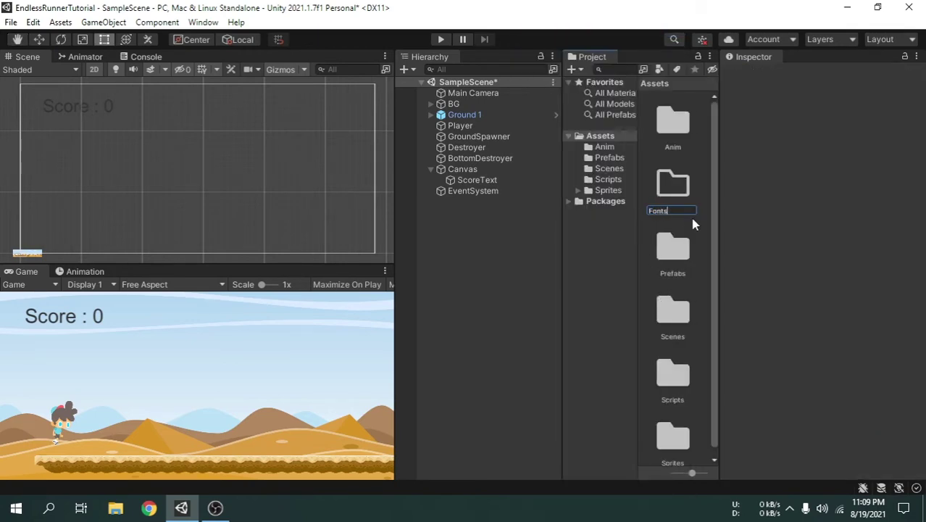
{"action": "key", "text": "Return"}
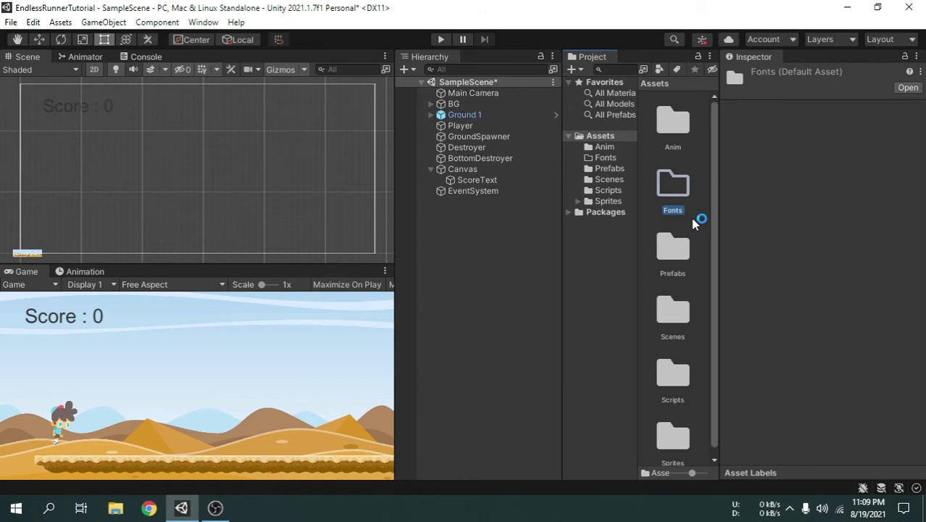
{"action": "double_click", "coordinate": [680, 183]}
Import Prompt-SemiBold.ttf from the Prompt font folder into Fonts.
{"action": "right_click", "coordinate": [678, 201]}
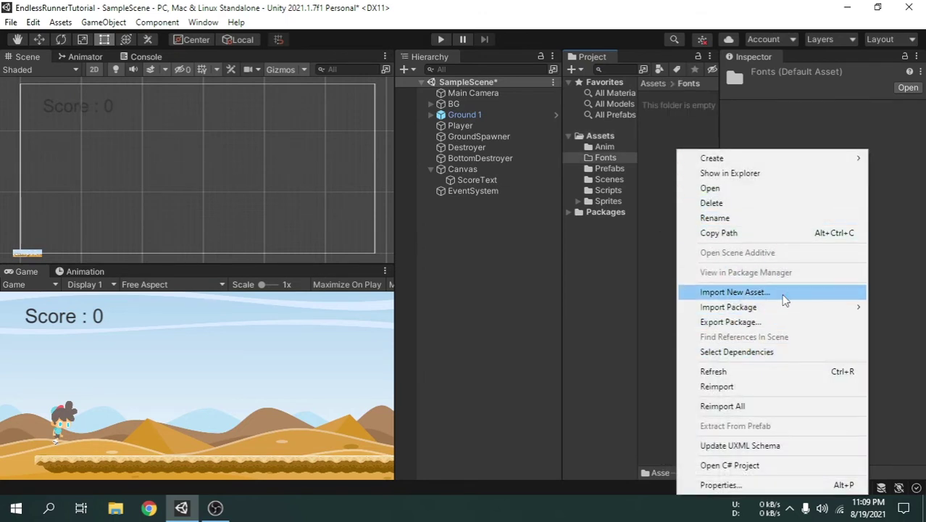
{"action": "left_click", "coordinate": [749, 293]}
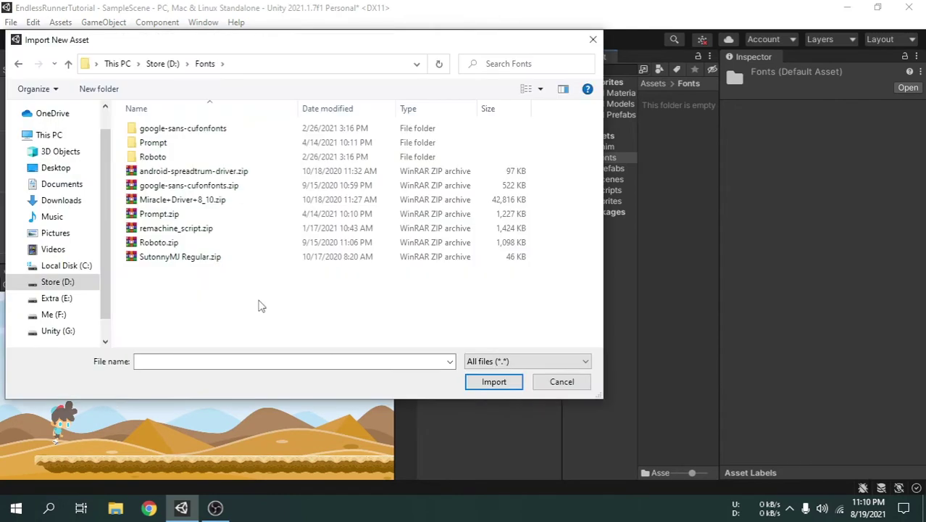
{"action": "double_click", "coordinate": [211, 148]}
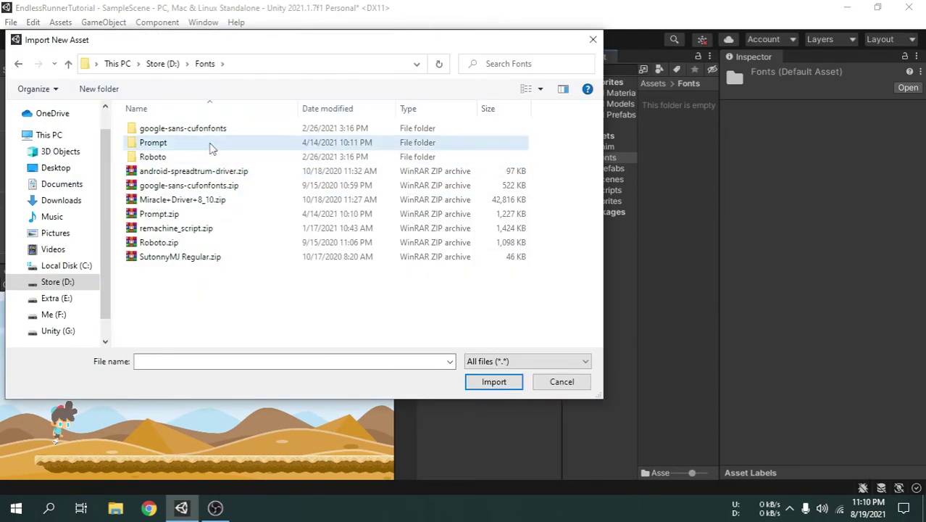
{"action": "scroll", "coordinate": [228, 281], "scroll_direction": "down", "scroll_amount": 1}
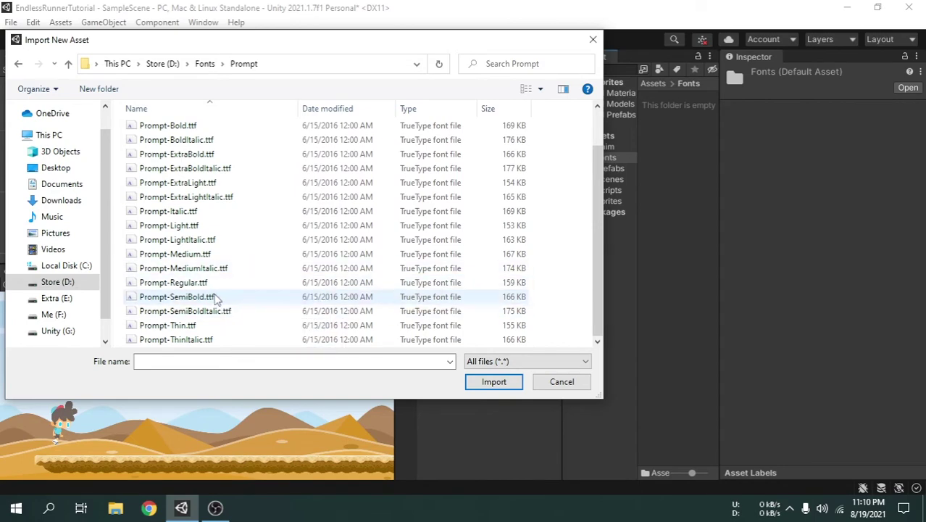
{"action": "left_click", "coordinate": [225, 297]}
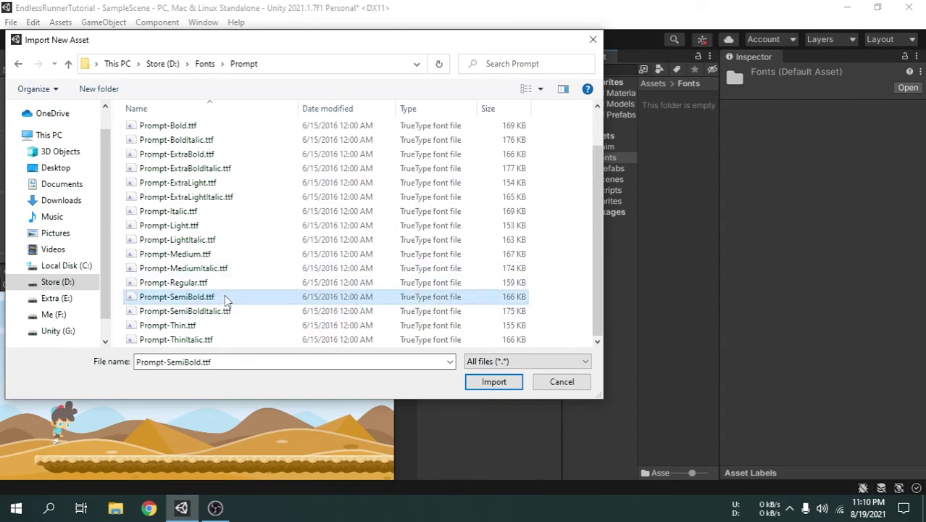
{"action": "left_click", "coordinate": [491, 381]}
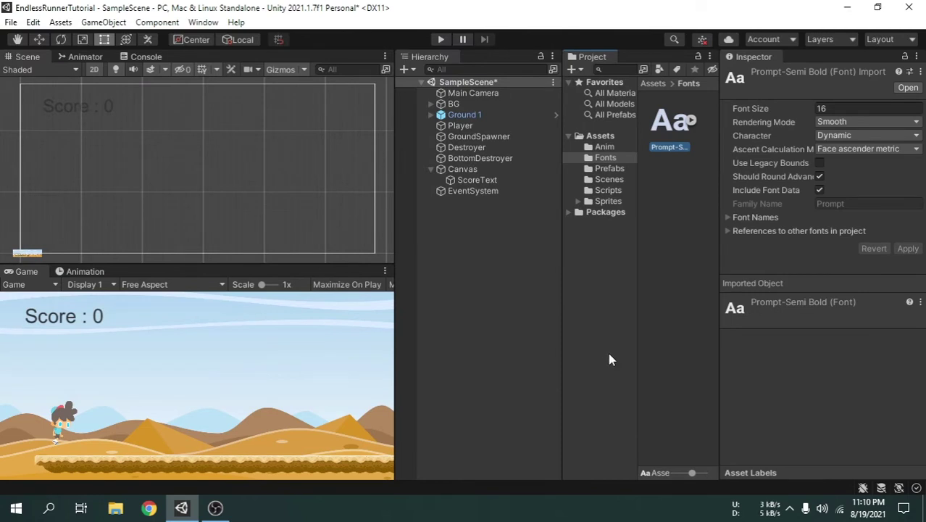
Assign the Prompt-SemiBold font to ScoreText's Text component and set its font size to 64.
{"action": "left_click", "coordinate": [499, 179]}
{"action": "scroll", "coordinate": [799, 360], "scroll_direction": "down", "scroll_amount": 3}
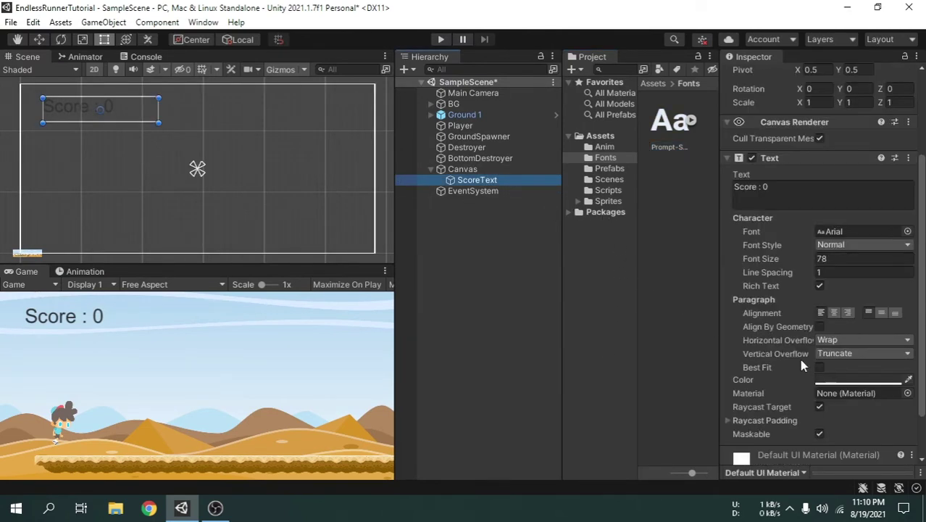
{"action": "left_click_drag", "start_coordinate": [672, 125], "coordinate": [855, 232]}
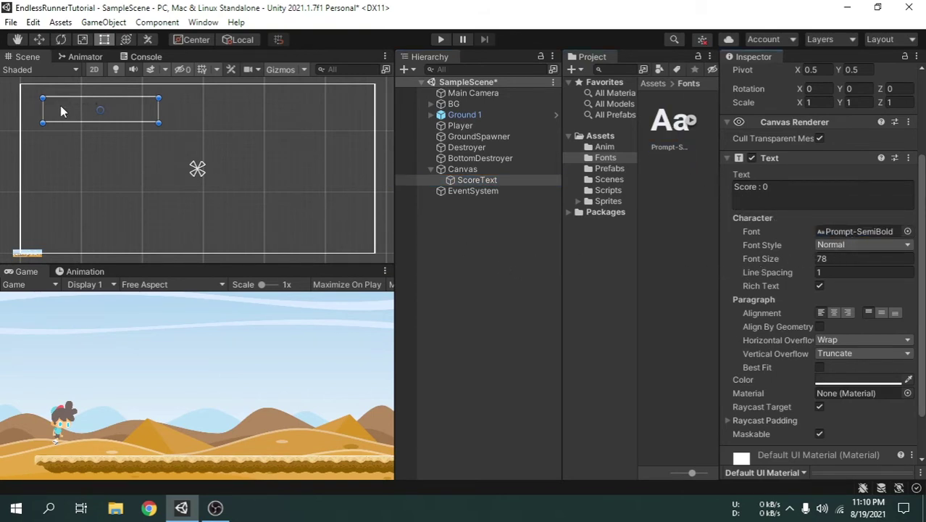
{"action": "scroll", "coordinate": [62, 109], "scroll_direction": "up", "scroll_amount": 3}
{"action": "scroll", "coordinate": [123, 141], "scroll_direction": "down", "scroll_amount": 4}
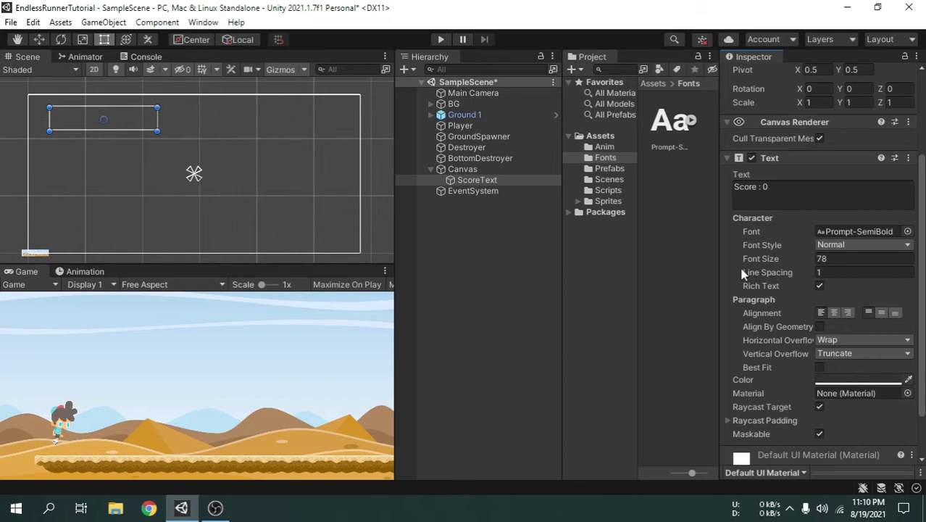
{"action": "left_click_drag", "start_coordinate": [807, 256], "coordinate": [793, 270]}
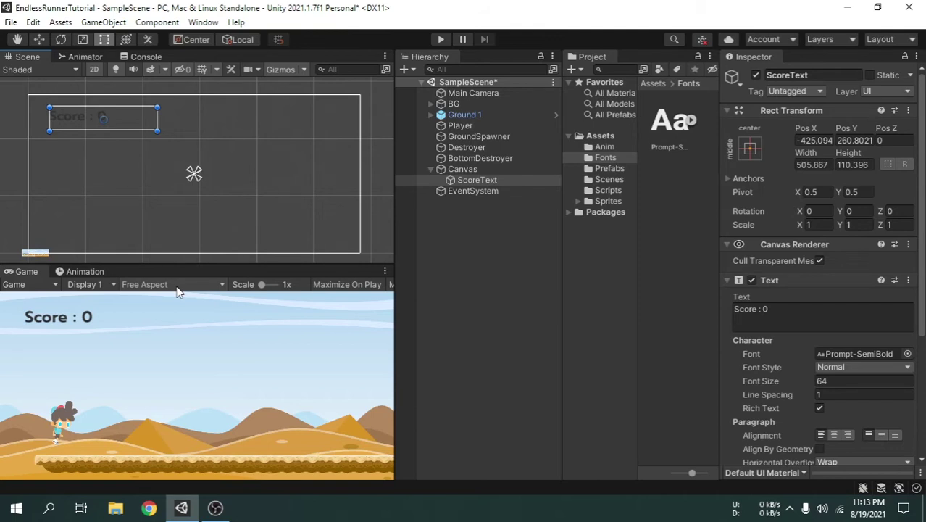
Add a Fixed Resolution 1600 × 720 Game view preset labelled '20:9 landscape' and apply it.
{"action": "left_click", "coordinate": [207, 287]}
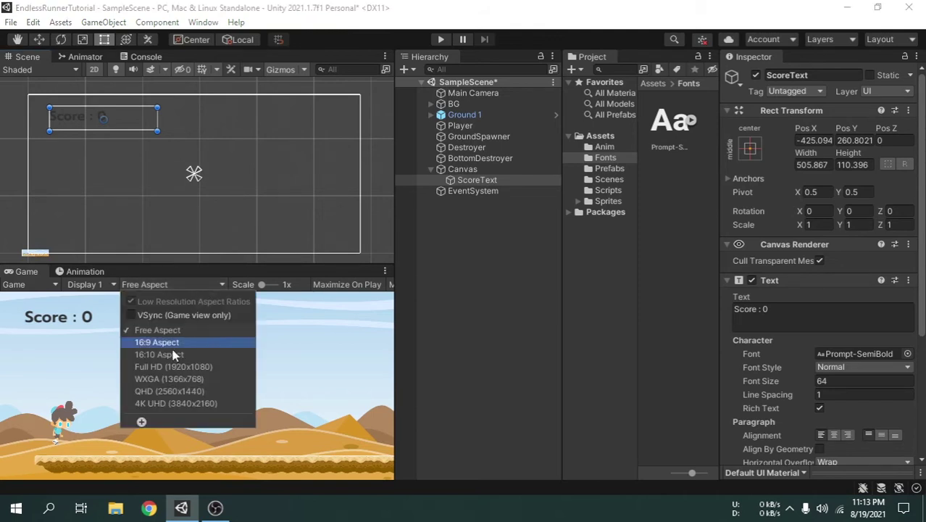
{"action": "left_click", "coordinate": [141, 422]}
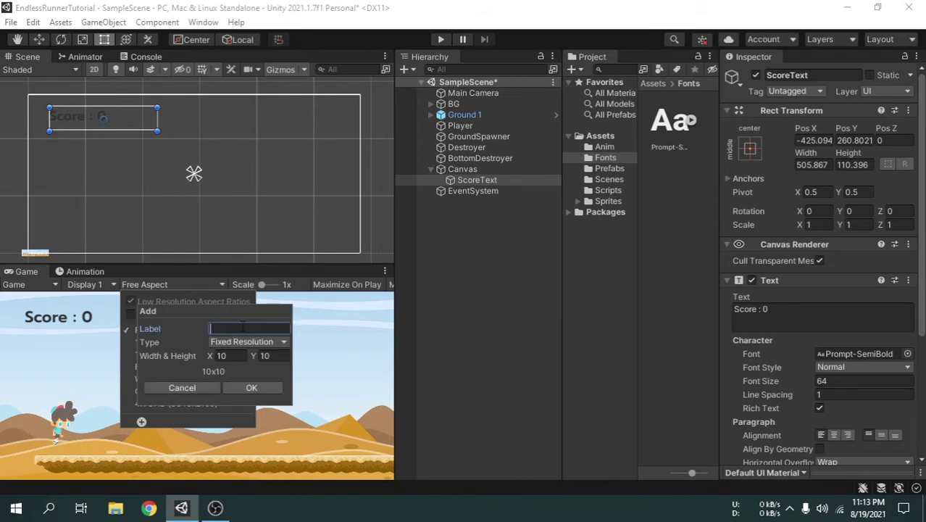
{"action": "type", "text": "20:9 lands"}
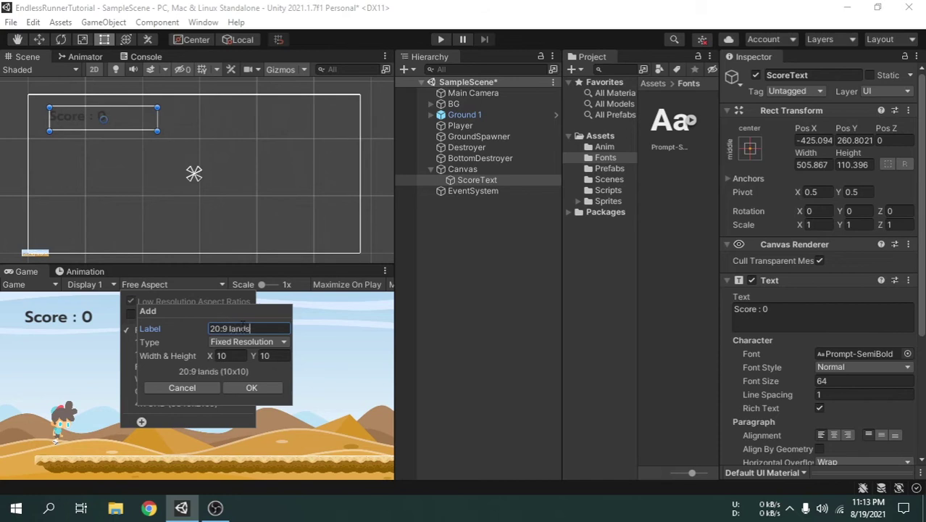
{"action": "type", "text": "cape"}
{"action": "left_click", "coordinate": [274, 345]}
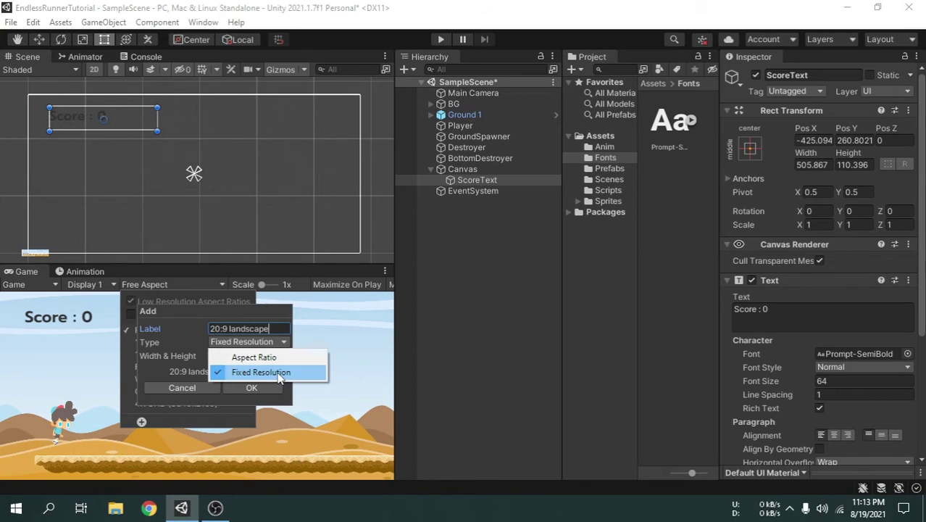
{"action": "left_click", "coordinate": [275, 373]}
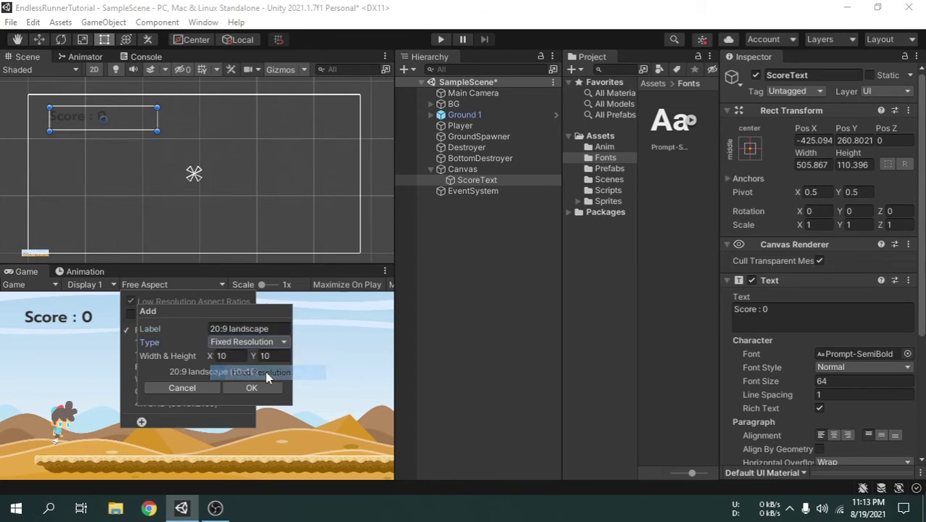
{"action": "left_click", "coordinate": [234, 354]}
{"action": "type", "text": "1600"}
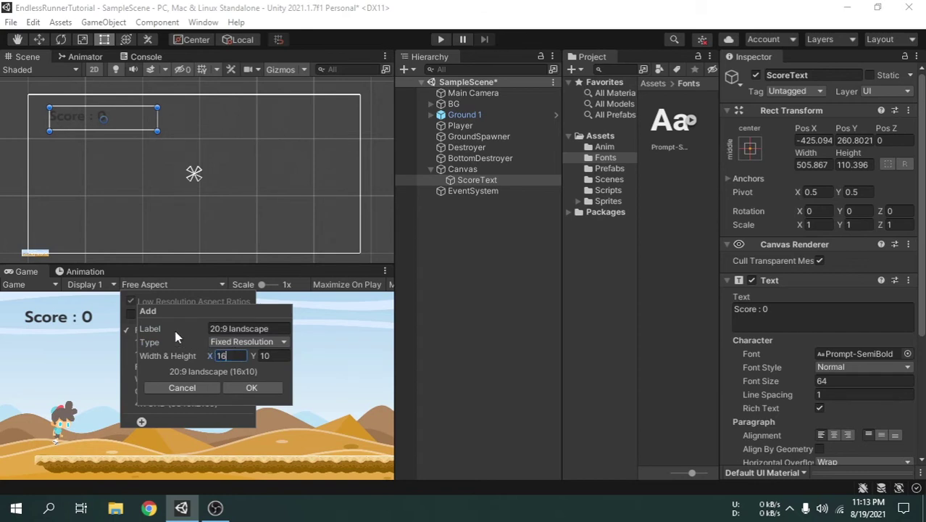
{"action": "left_click", "coordinate": [268, 355]}
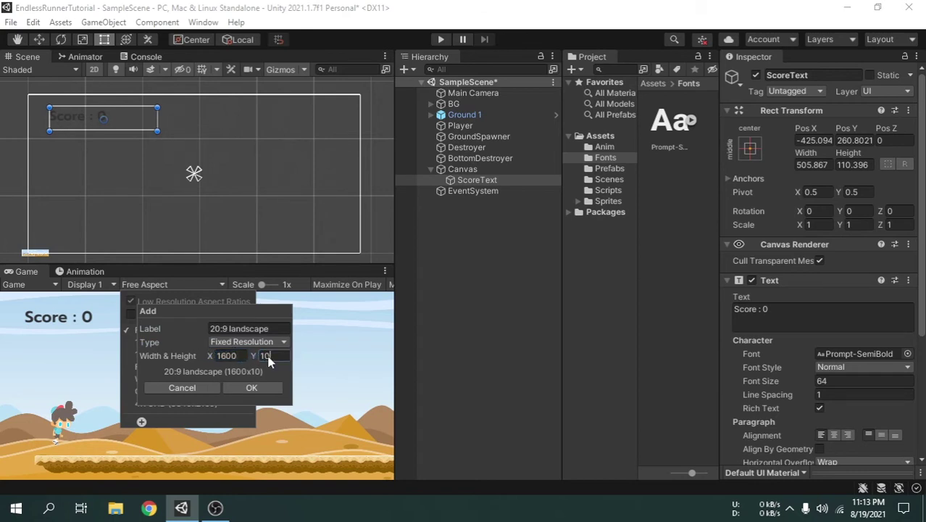
{"action": "type", "text": "720"}
{"action": "left_click", "coordinate": [252, 388]}
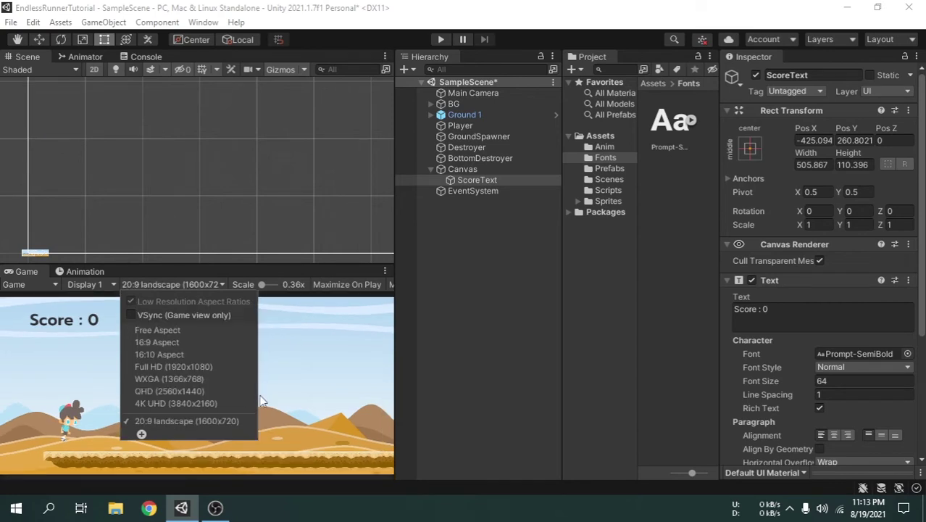
{"action": "left_click", "coordinate": [214, 287]}
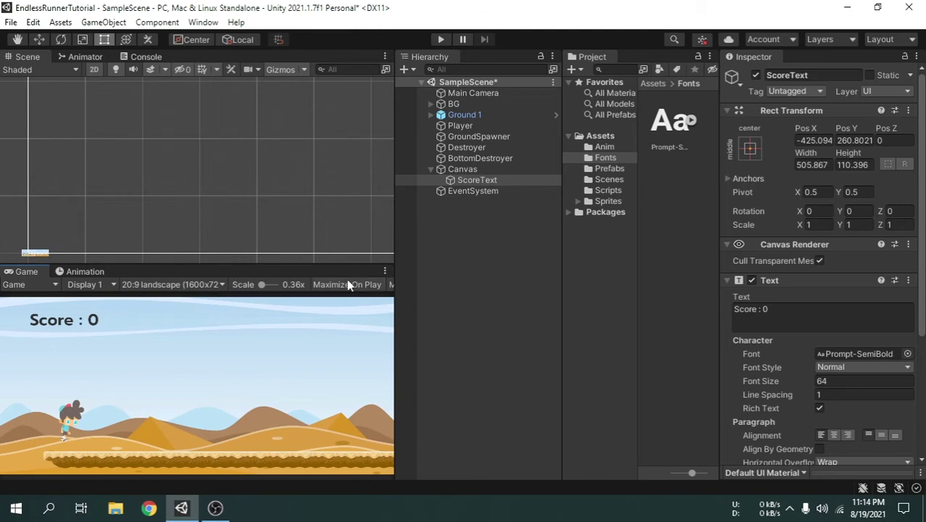
Widen the Hierarchy, shorten the Game view, and zoom the Scene view onto the desert and runner.
{"action": "left_click_drag", "start_coordinate": [397, 320], "coordinate": [416, 342]}
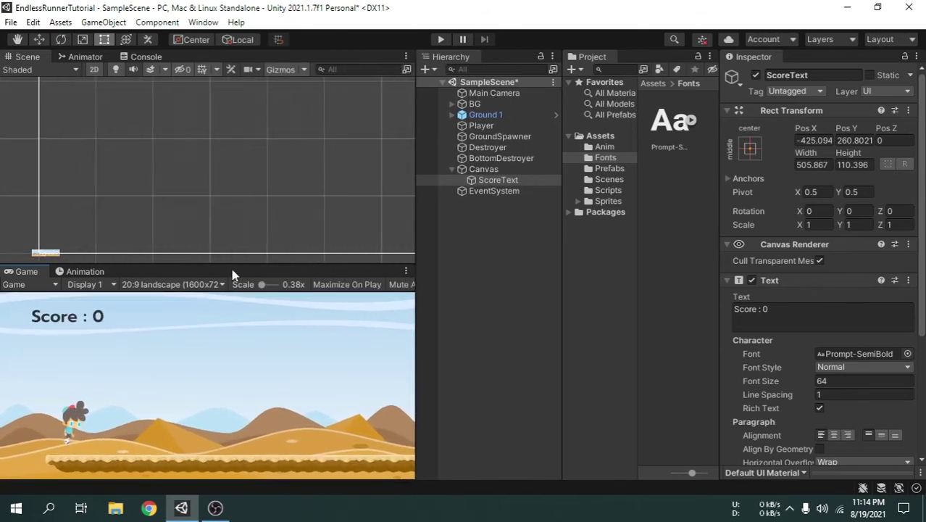
{"action": "mouse_move", "coordinate": [234, 263]}
{"action": "left_mouse_down"}
{"action": "mouse_move", "coordinate": [228, 334]}
{"action": "mouse_move", "coordinate": [234, 275]}
{"action": "left_mouse_up"}
{"action": "scroll", "coordinate": [194, 210], "scroll_direction": "down", "scroll_amount": 3}
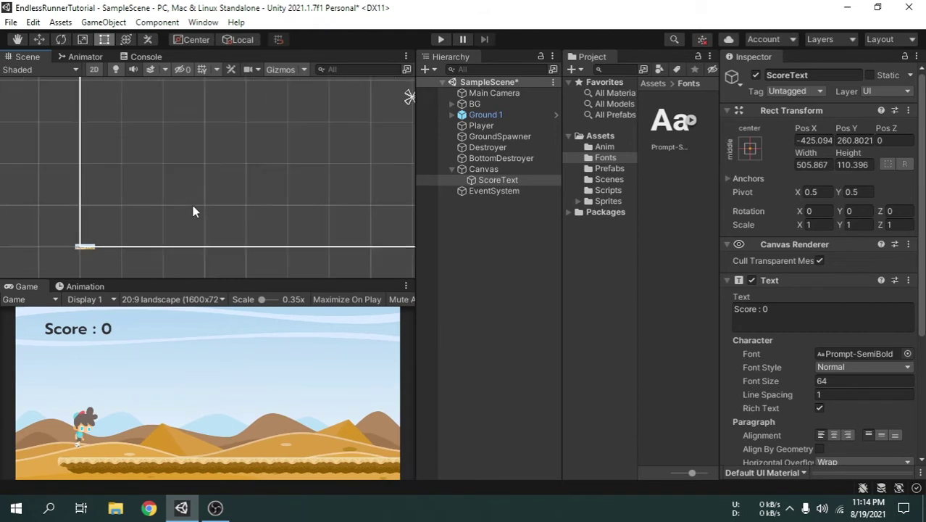
{"action": "scroll", "coordinate": [97, 203], "scroll_direction": "up", "scroll_amount": 5}
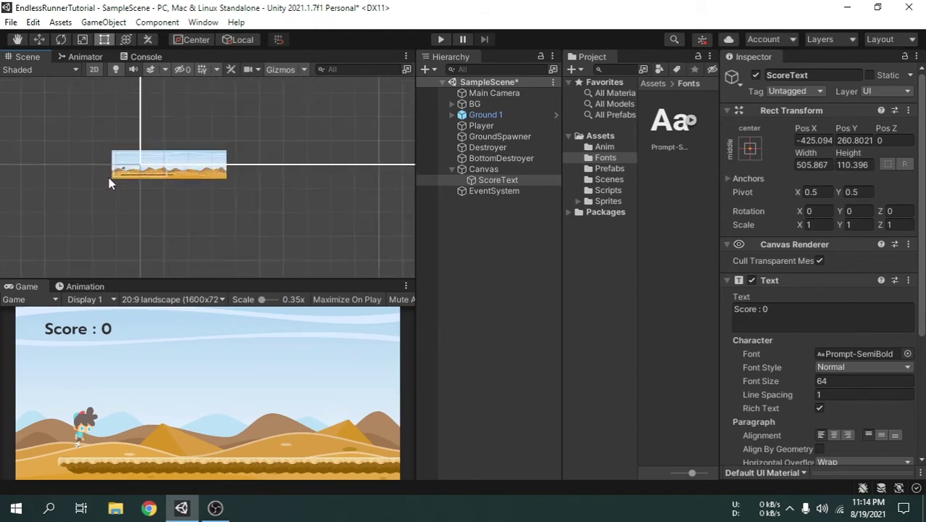
{"action": "scroll", "coordinate": [119, 170], "scroll_direction": "up", "scroll_amount": 4}
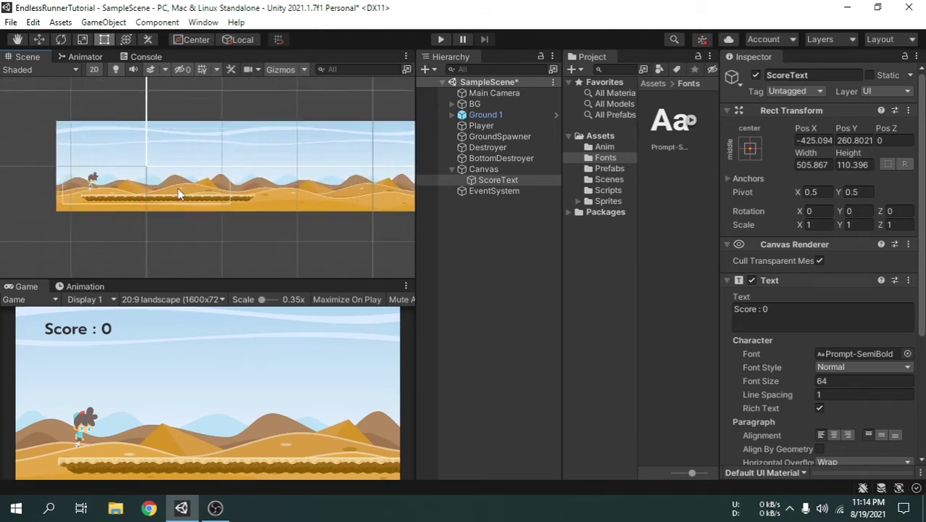
{"action": "scroll", "coordinate": [195, 177], "scroll_direction": "up", "scroll_amount": 2}
{"action": "scroll", "coordinate": [195, 178], "scroll_direction": "up", "scroll_amount": 6}
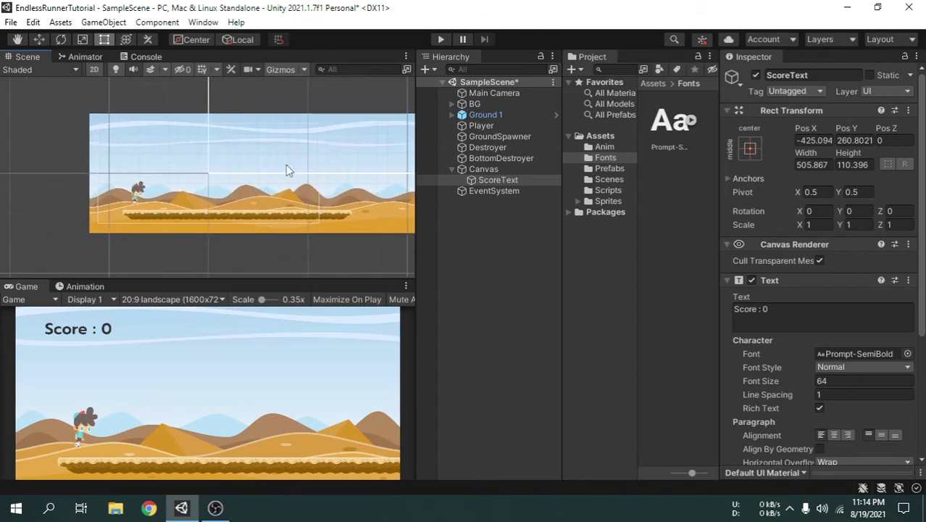
{"action": "scroll", "coordinate": [223, 160], "scroll_direction": "up", "scroll_amount": 2}
{"action": "scroll", "coordinate": [237, 160], "scroll_direction": "down", "scroll_amount": 3}
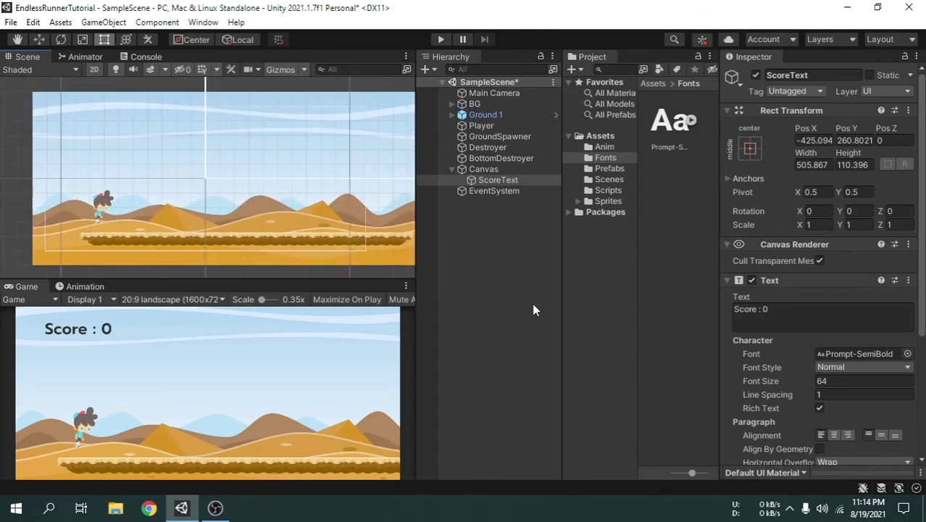
Create an empty GameObject named ScoreDetector and reset its Transform to position 0, 0, 0.
{"action": "right_click", "coordinate": [481, 181]}
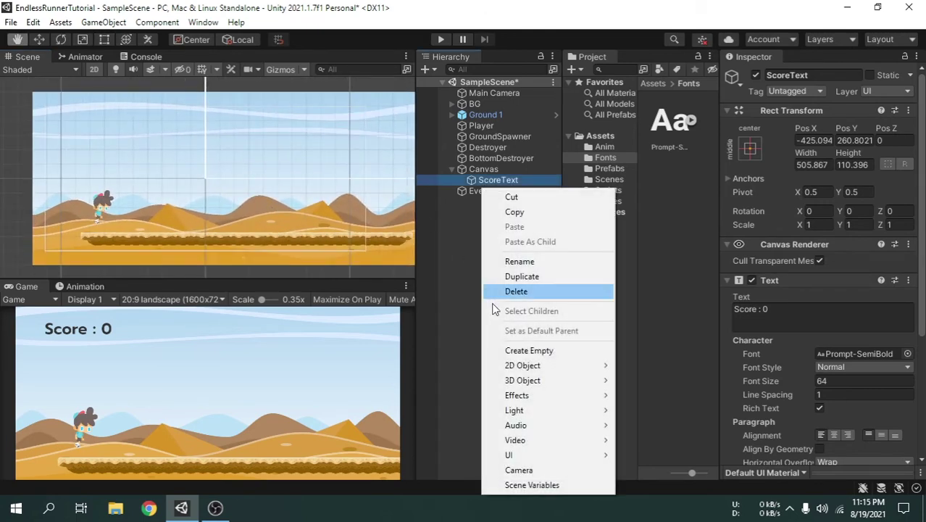
{"action": "left_click", "coordinate": [591, 352]}
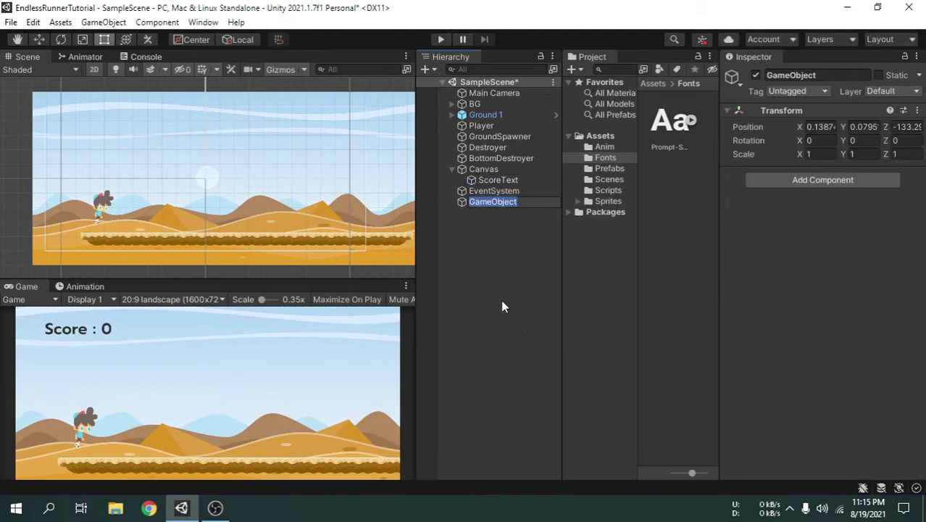
{"action": "type", "text": "ScoreDet"}
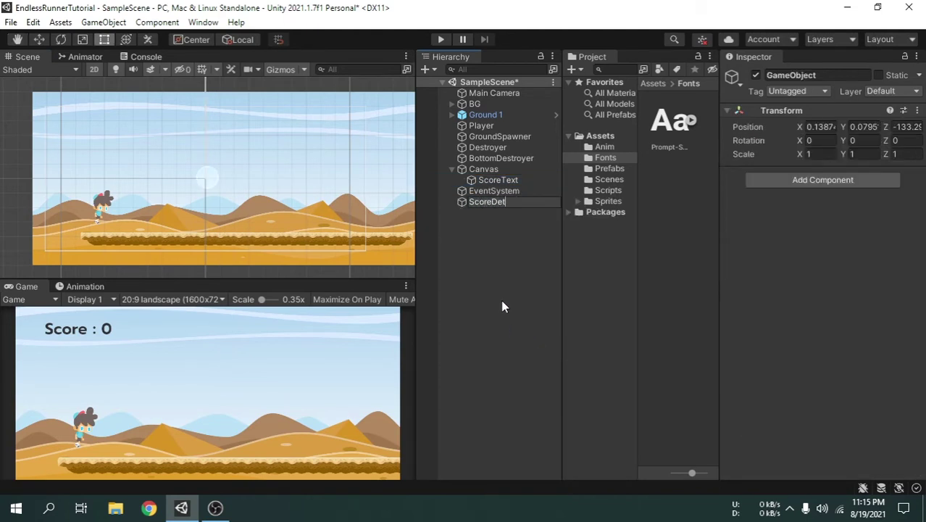
{"action": "type", "text": "ector"}
{"action": "key", "text": "Return"}
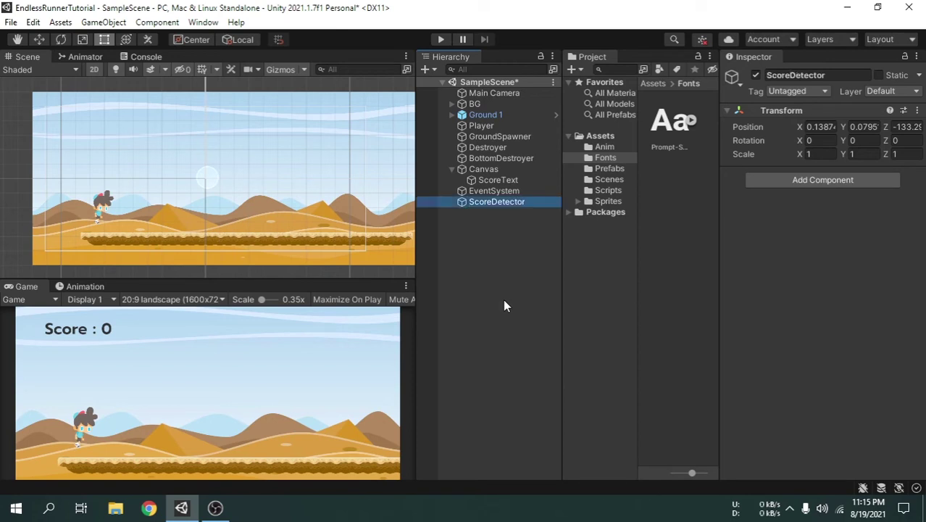
{"action": "left_click", "coordinate": [917, 110]}
{"action": "left_click", "coordinate": [840, 125]}
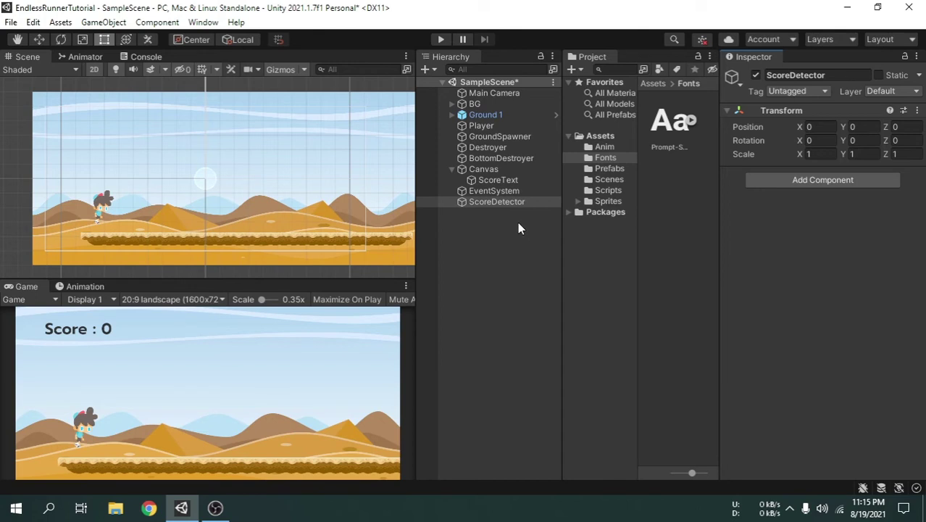
Add a Box Collider 2D to ScoreDetector and reshape it into a tall 0.7186117 × 7.512128 strip.
{"action": "left_click", "coordinate": [813, 187]}
{"action": "type", "text": "box"}
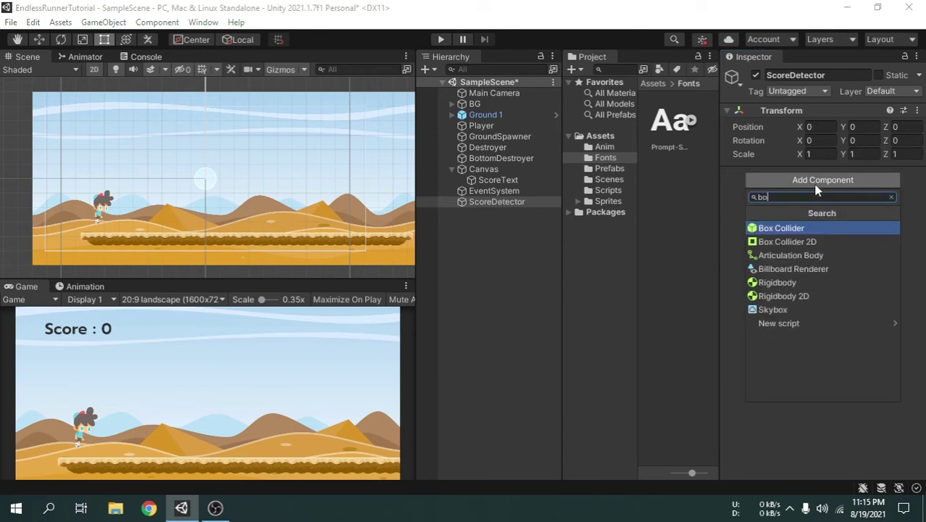
{"action": "left_click", "coordinate": [838, 242]}
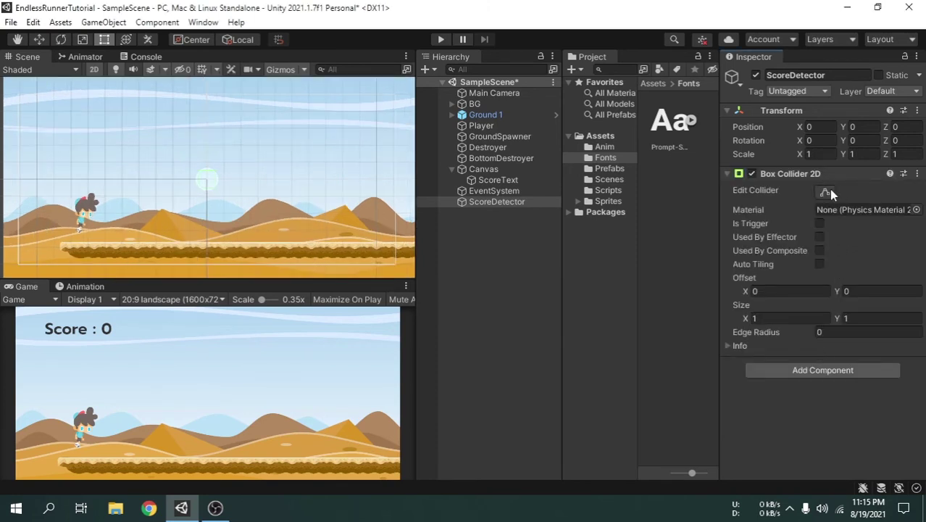
{"action": "left_click", "coordinate": [825, 192]}
{"action": "left_click_drag", "start_coordinate": [206, 202], "coordinate": [206, 256]}
{"action": "left_click_drag", "start_coordinate": [210, 173], "coordinate": [212, 135]}
{"action": "left_click_drag", "start_coordinate": [214, 193], "coordinate": [210, 195]}
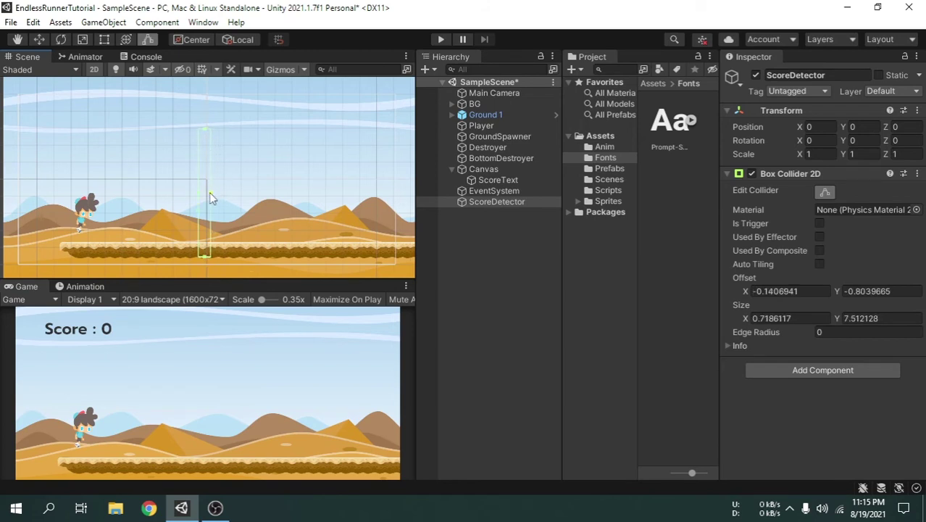
{"action": "middle_click_drag", "start_coordinate": [208, 219], "coordinate": [221, 221]}
{"action": "scroll", "coordinate": [221, 221], "scroll_direction": "up", "scroll_amount": 2}
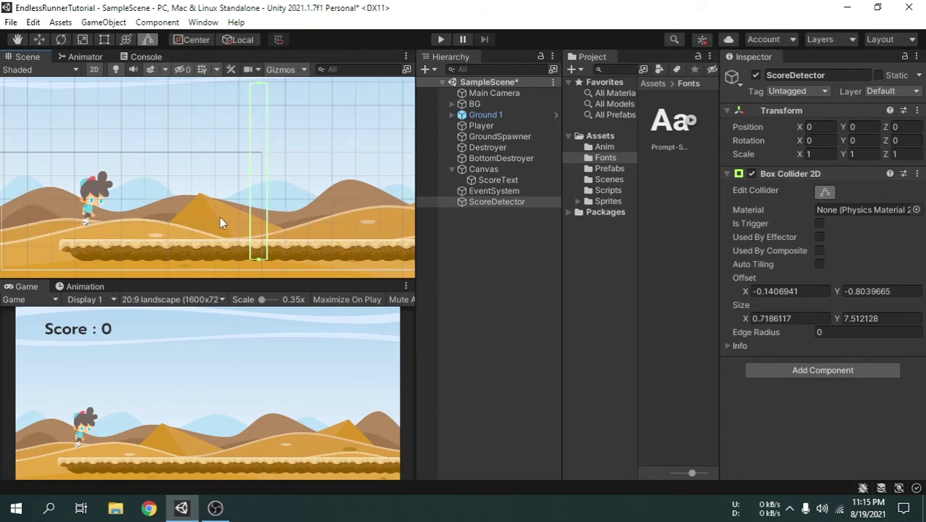
{"action": "left_click", "coordinate": [825, 192]}
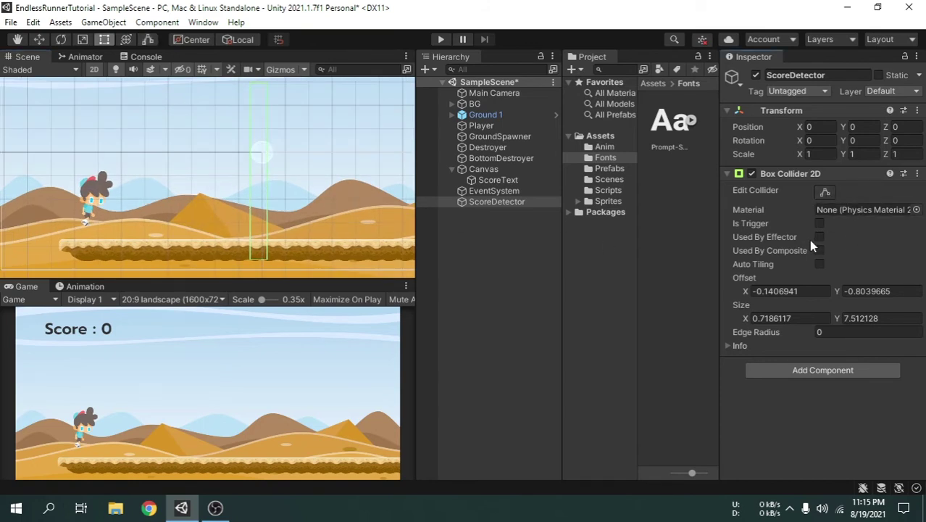
Slide ScoreDetector to Position X -8.83 behind the runner and tick Is Trigger on its Box Collider 2D.
{"action": "left_click", "coordinate": [802, 128]}
{"action": "left_click_drag", "start_coordinate": [802, 128], "coordinate": [600, 148]}
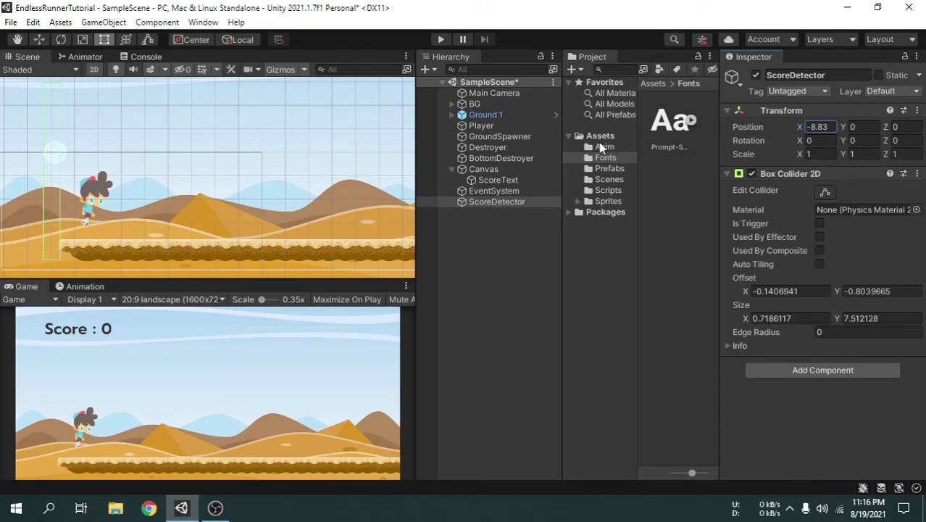
{"action": "scroll", "coordinate": [155, 200], "scroll_direction": "down", "scroll_amount": 4}
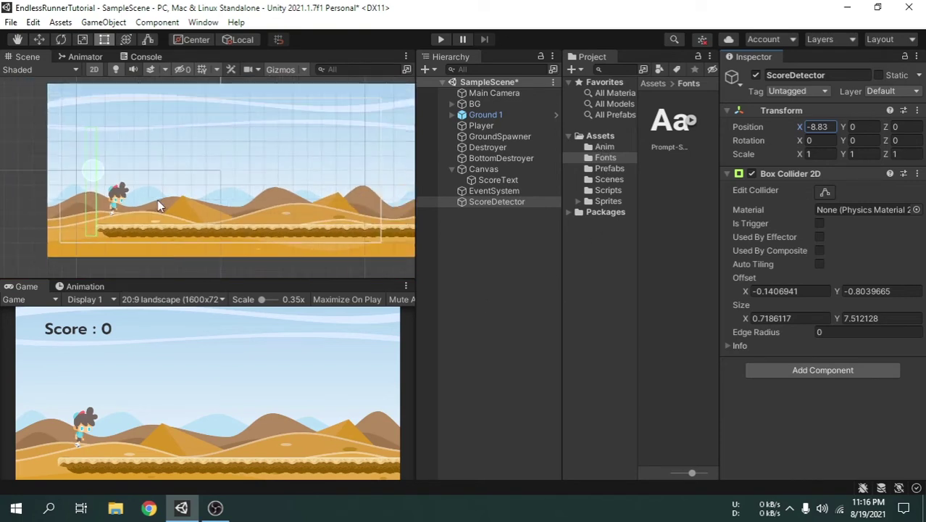
{"action": "middle_click_drag", "start_coordinate": [277, 190], "coordinate": [250, 206]}
{"action": "scroll", "coordinate": [250, 215], "scroll_direction": "up", "scroll_amount": 1}
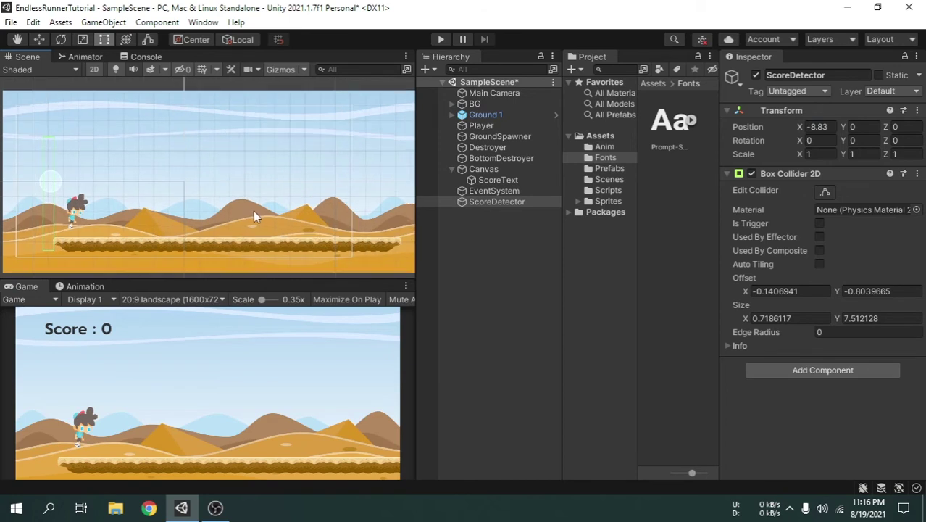
{"action": "left_click", "coordinate": [818, 223]}
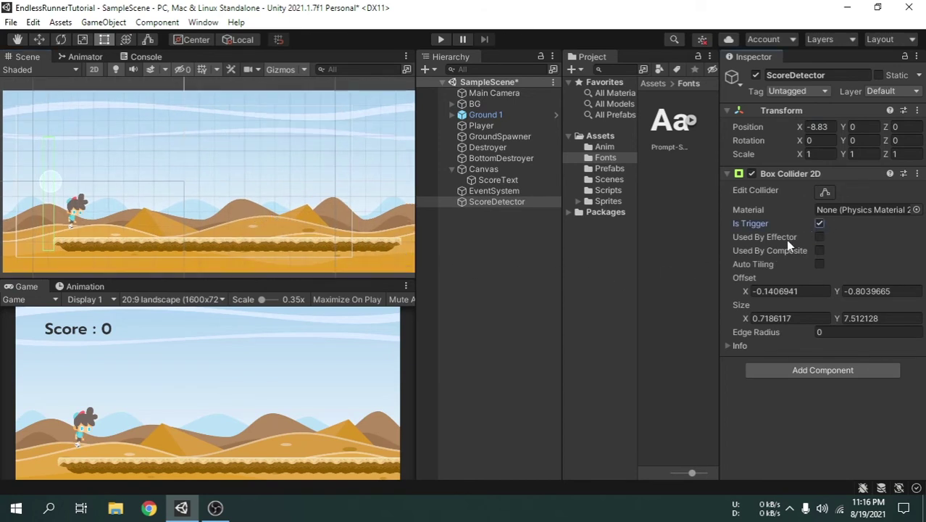